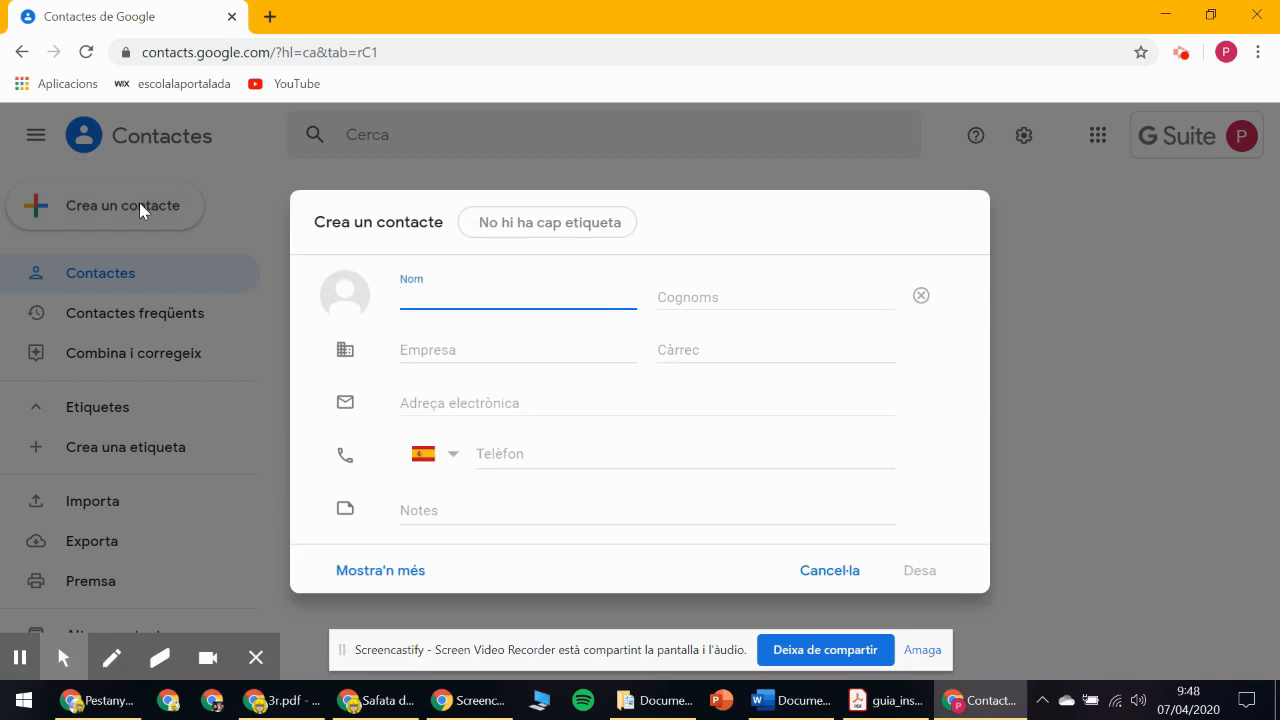
Save a new contact 'alumne 1' with the student's school e-mail address.
type("alumne")
left_click(701, 294)
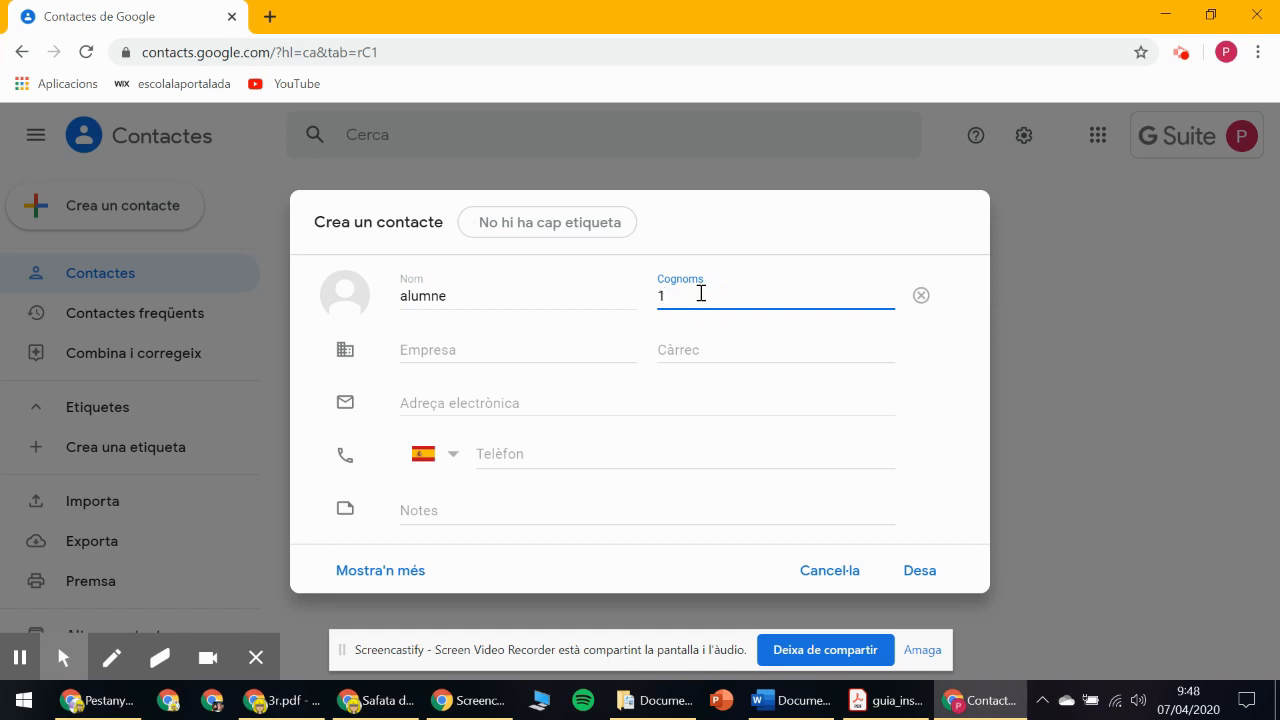
left_click(476, 402)
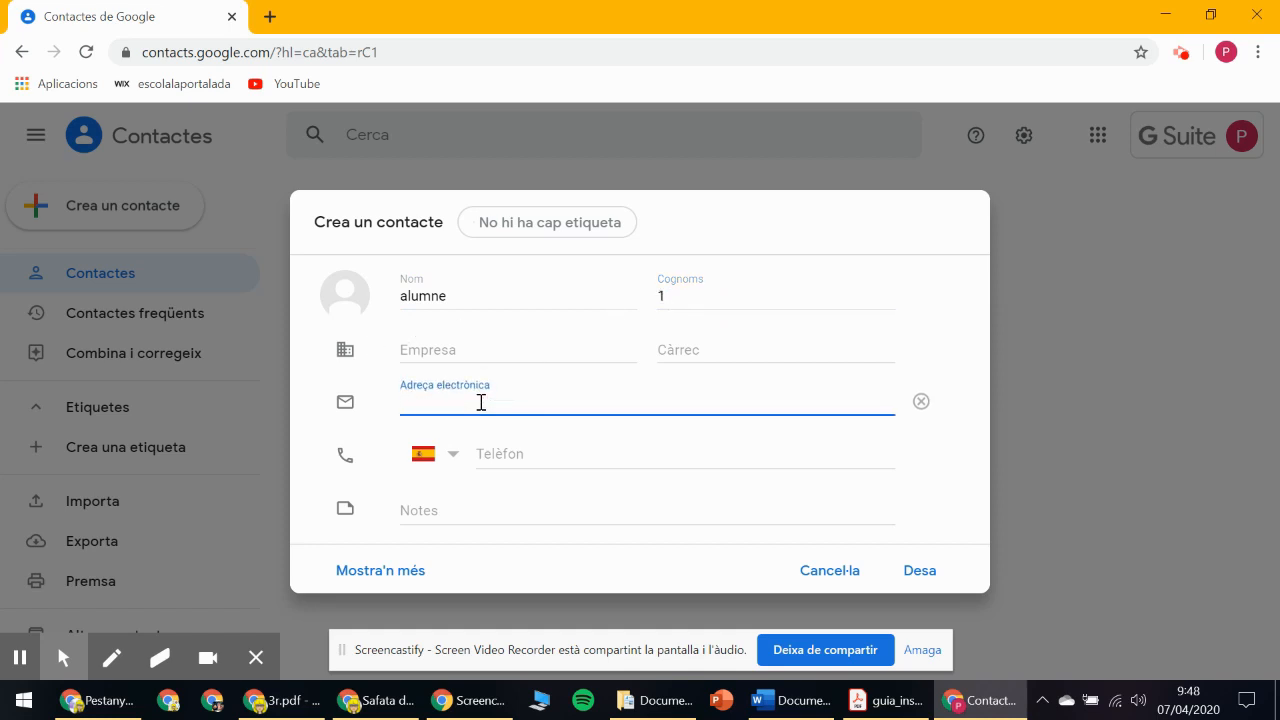
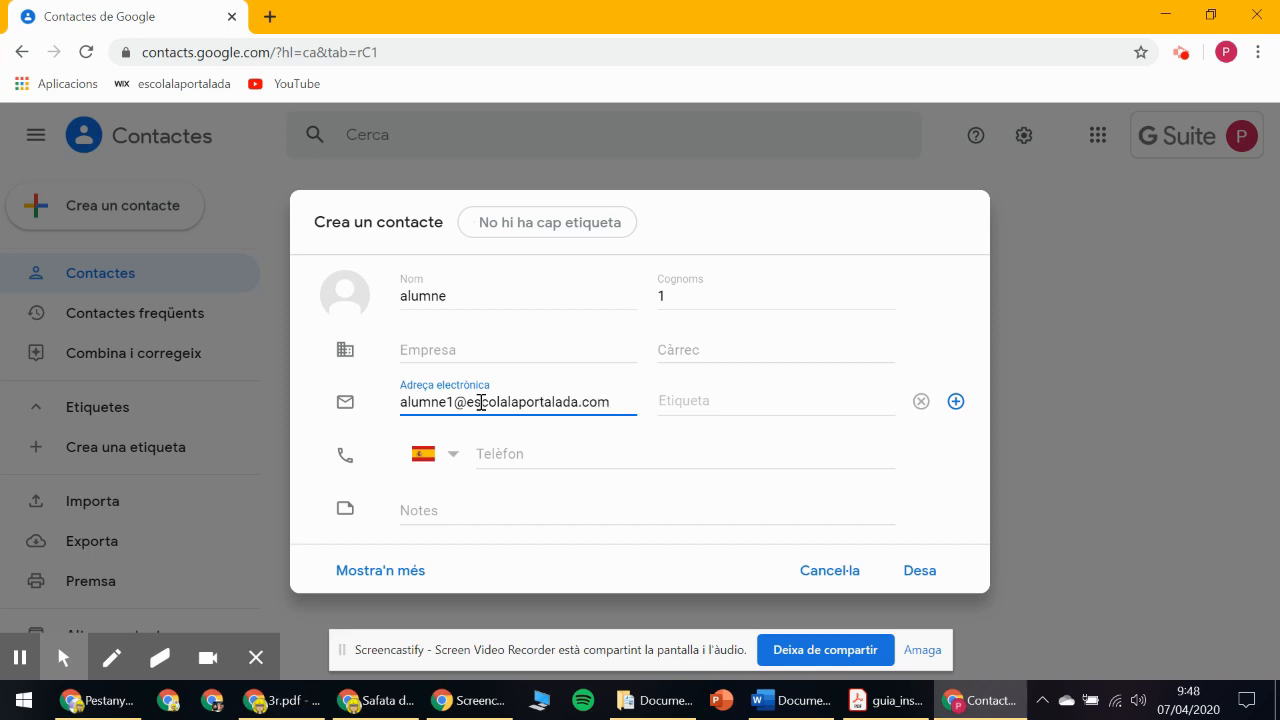
left_click(932, 575)
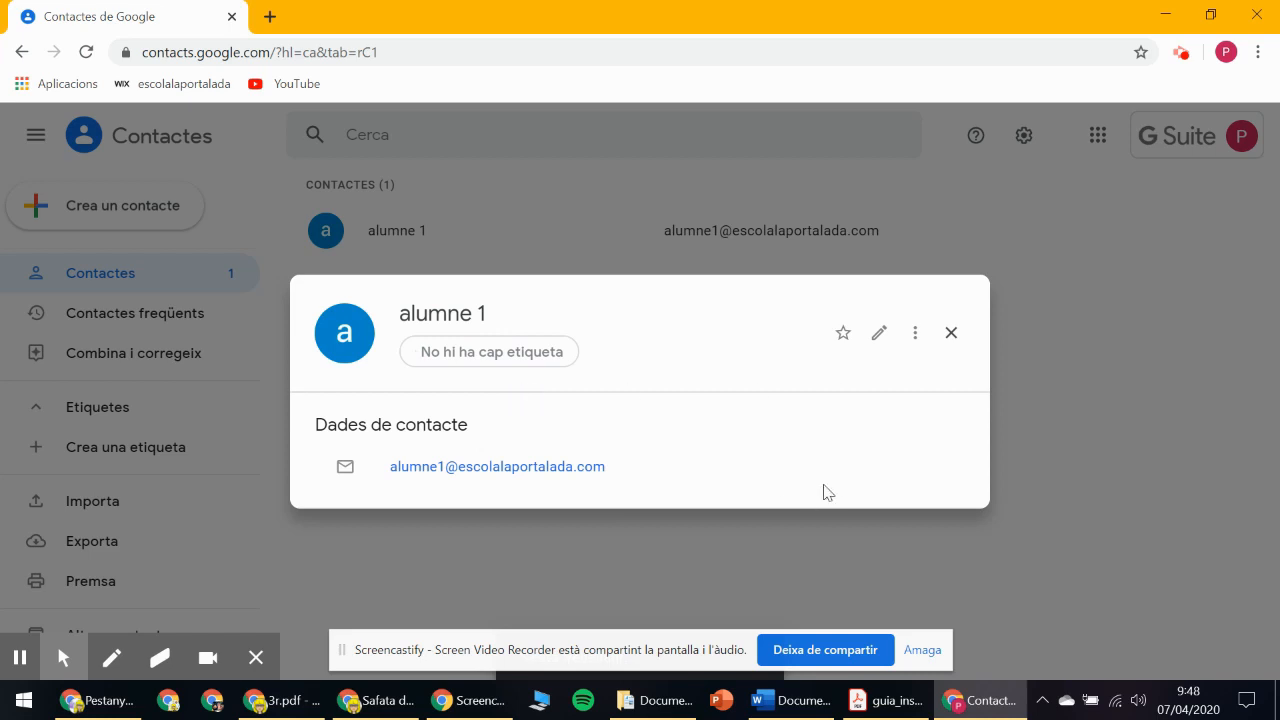
left_click(955, 335)
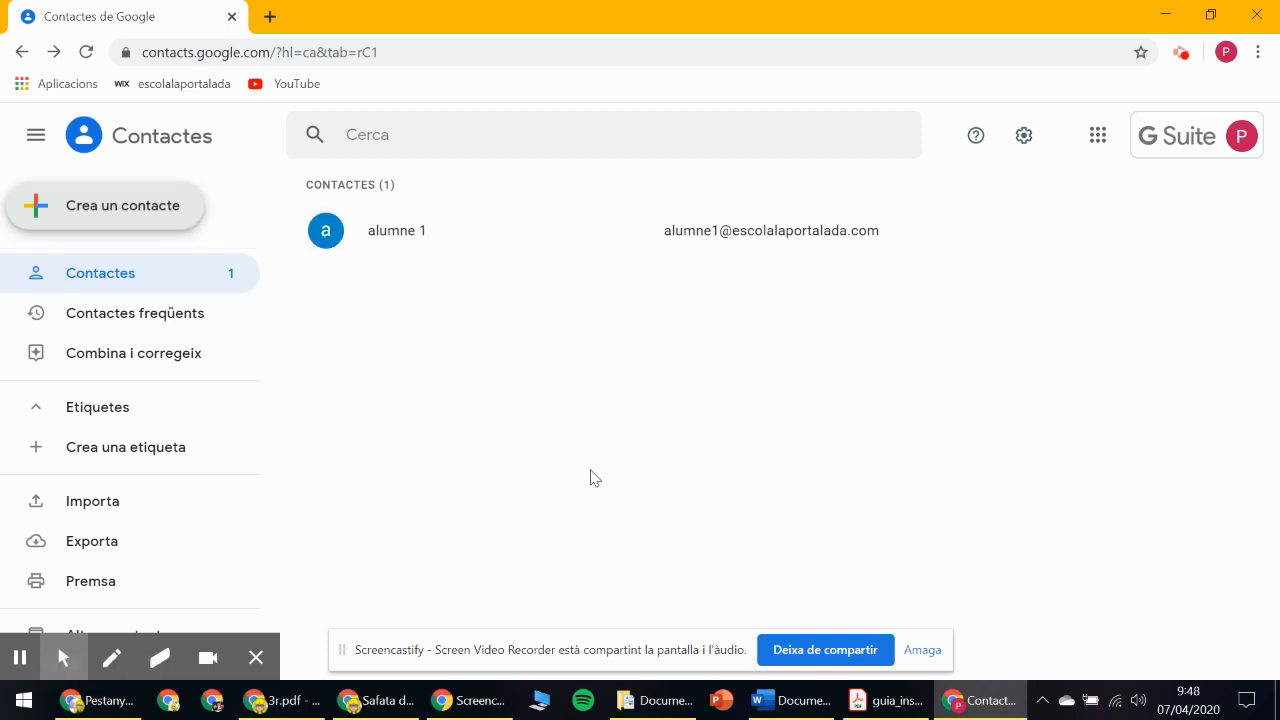
left_click(789, 700)
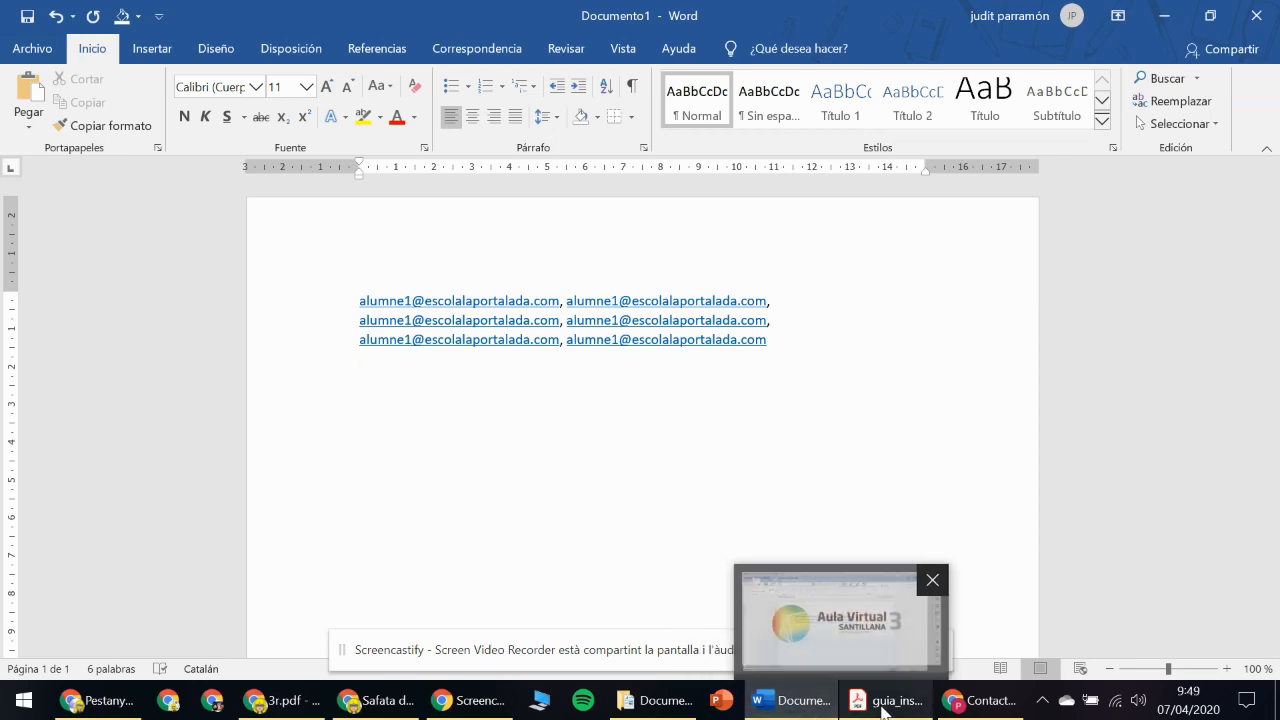
Review the six comma-separated student addresses in Word, then go back to Google Contacts.
left_click(985, 700)
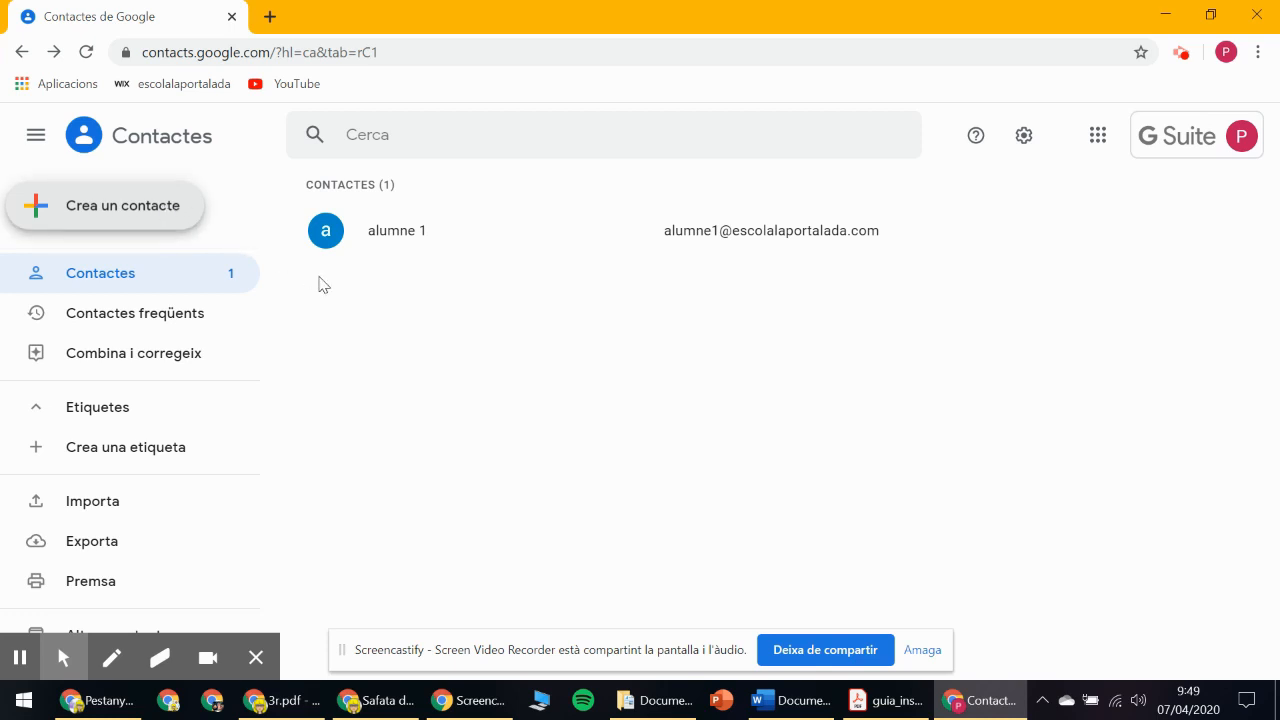
Create a new contact label named GRUP VERD.
left_click(165, 224)
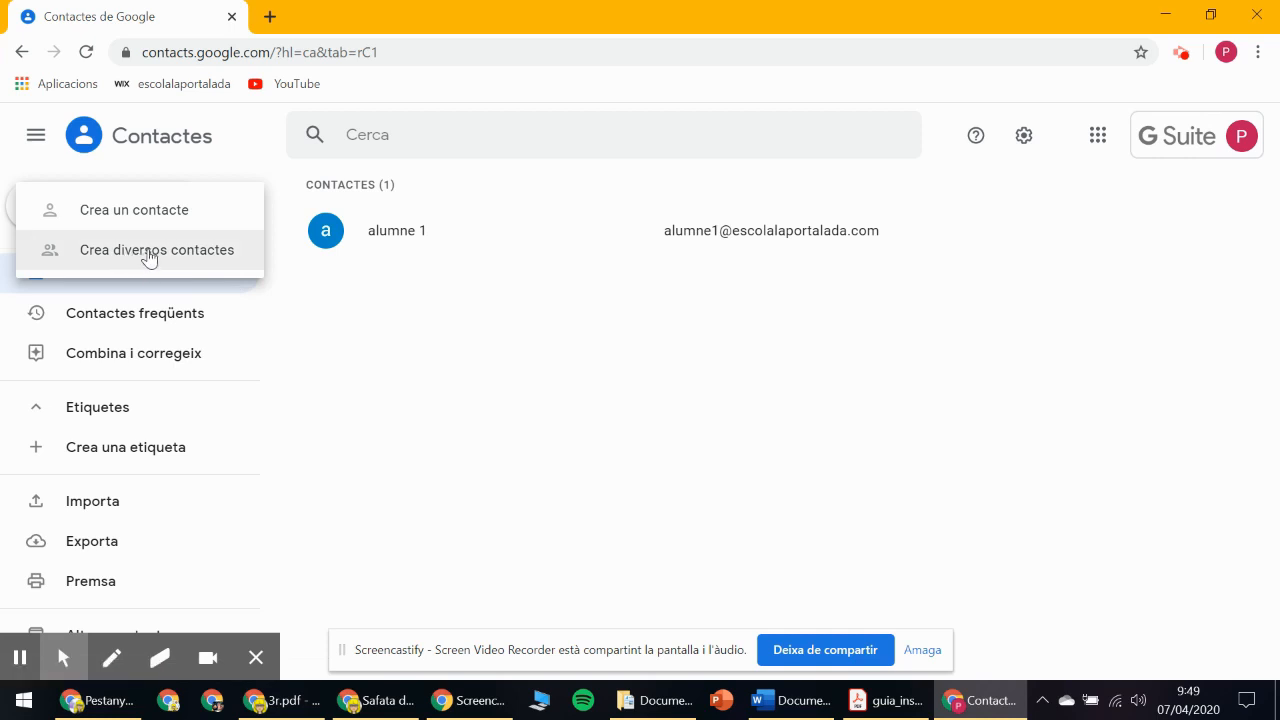
left_click(401, 340)
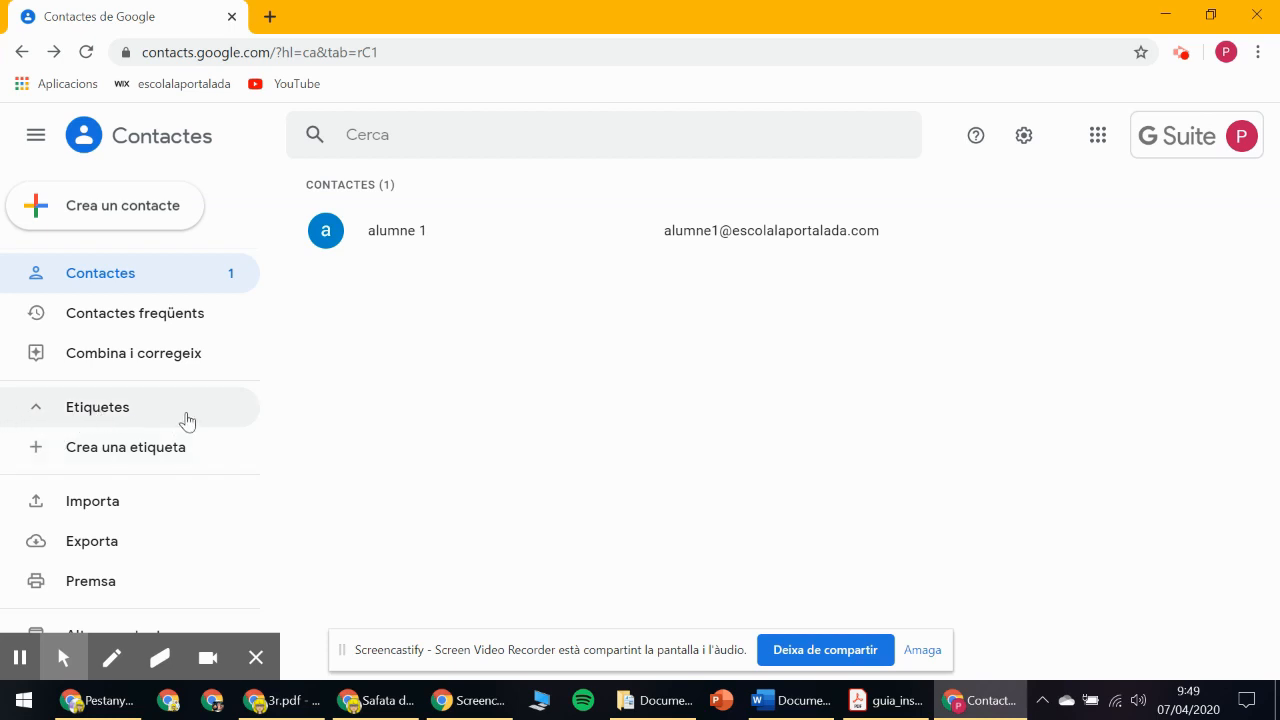
left_click(122, 452)
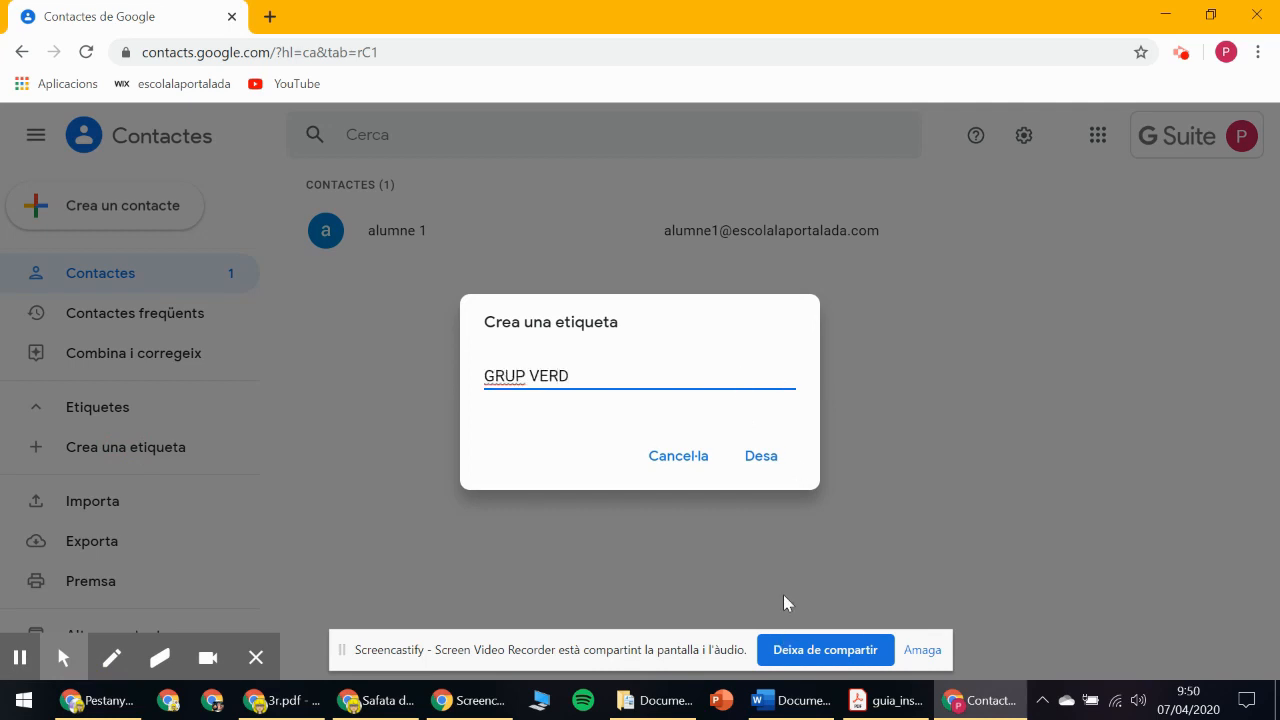
left_click(785, 465)
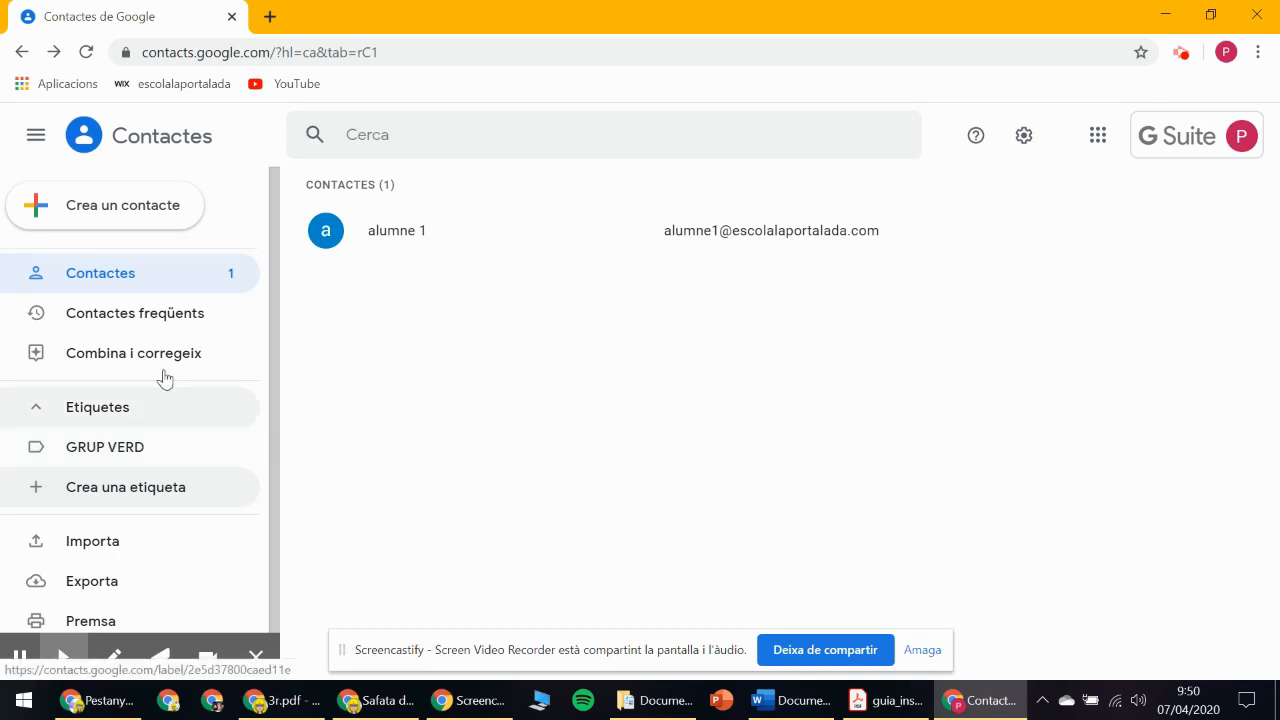
Open the create-multiple-contacts form with the GRUP VERD label applied.
left_click(134, 216)
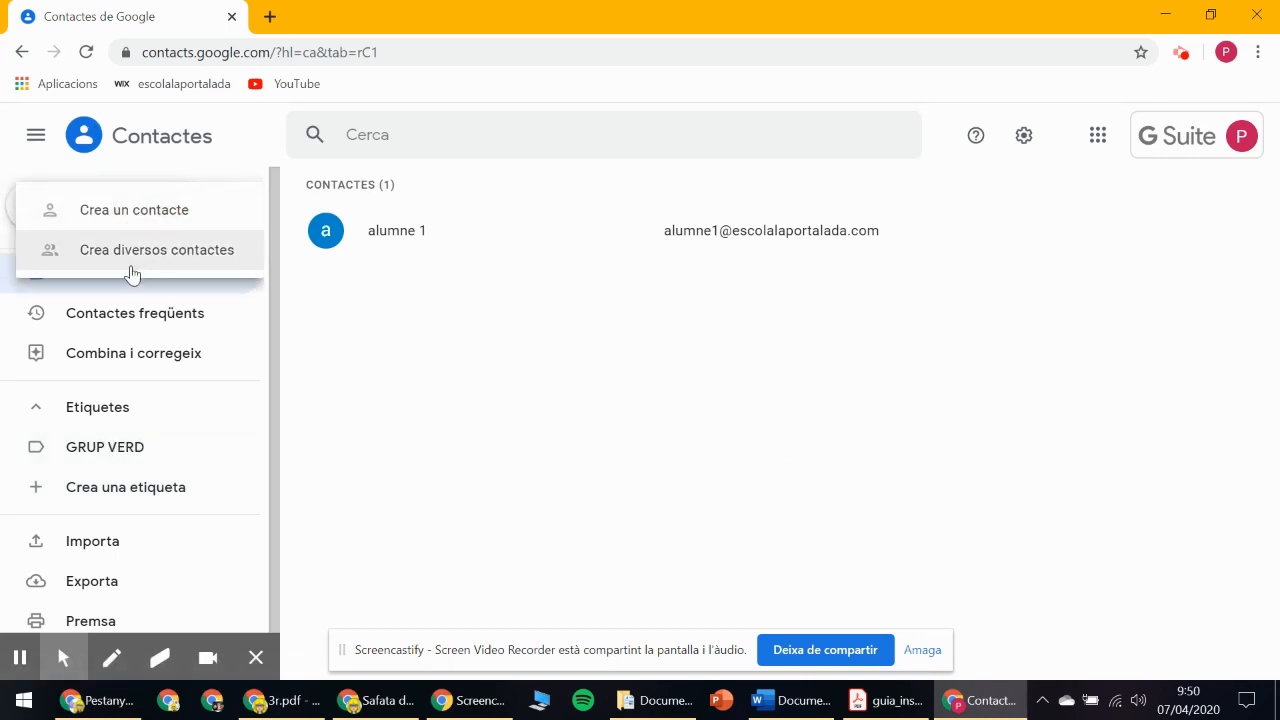
left_click(138, 256)
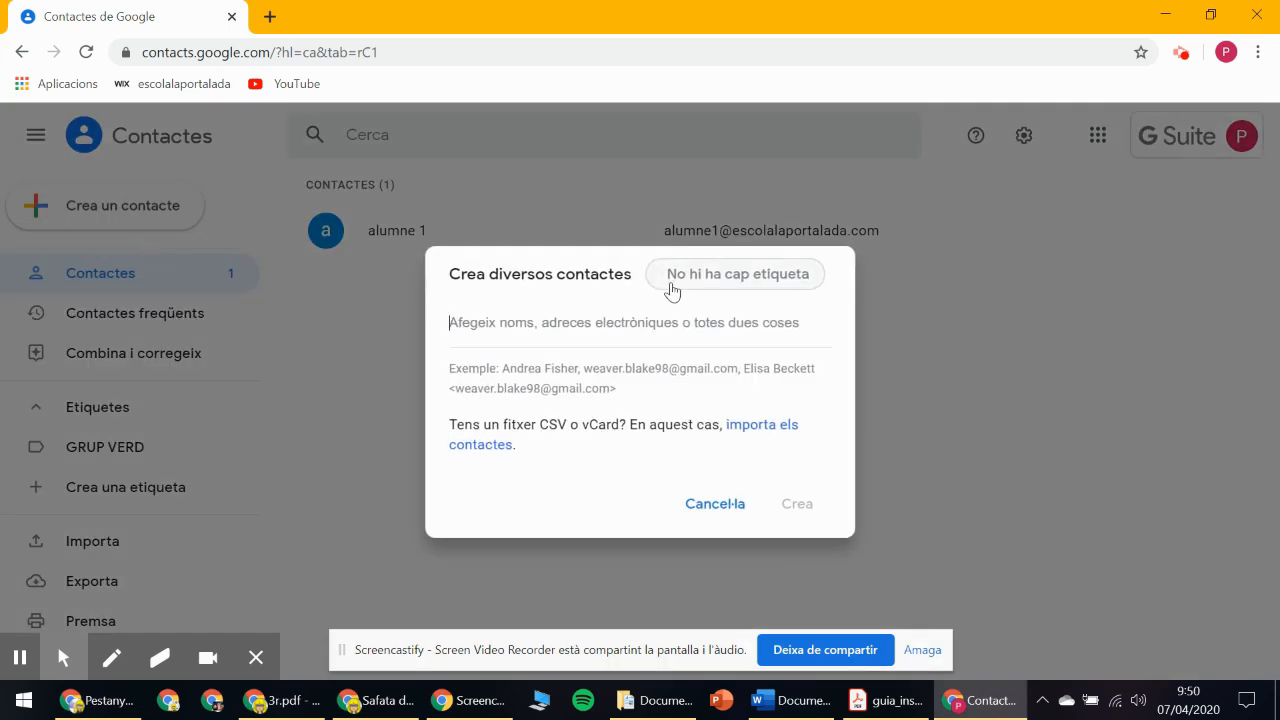
left_click(737, 287)
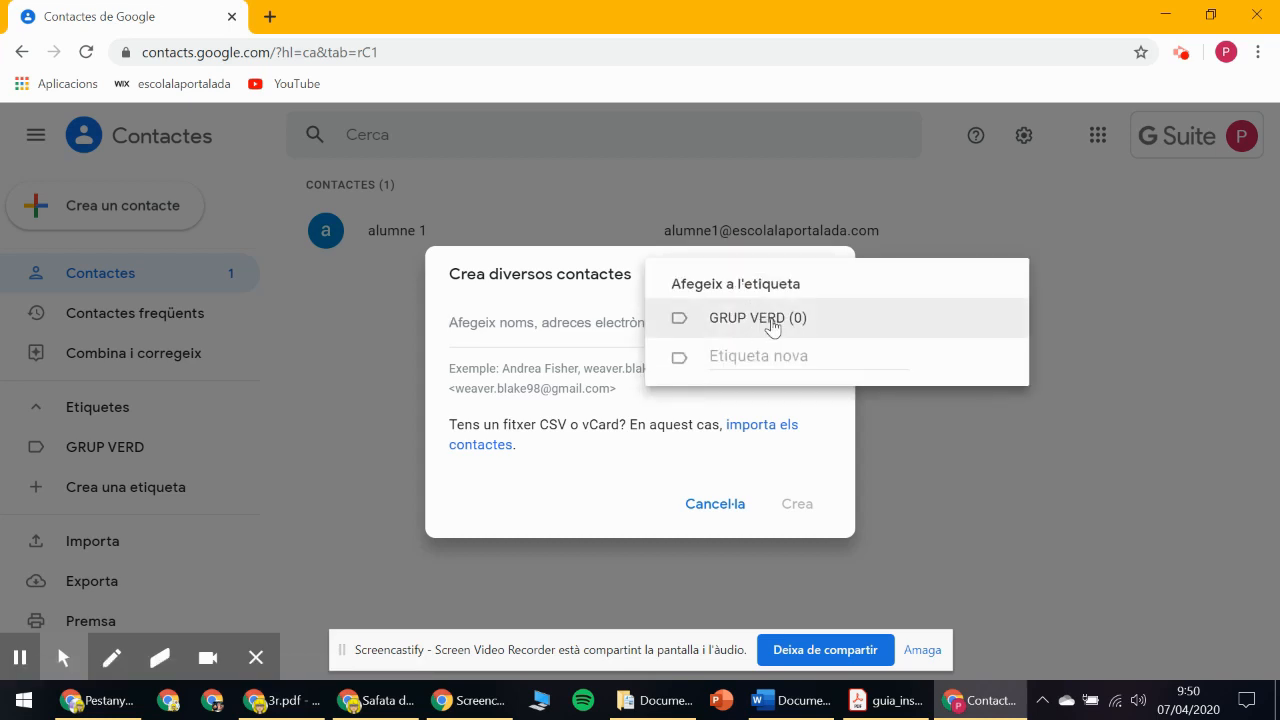
left_click(771, 322)
left_click(513, 313)
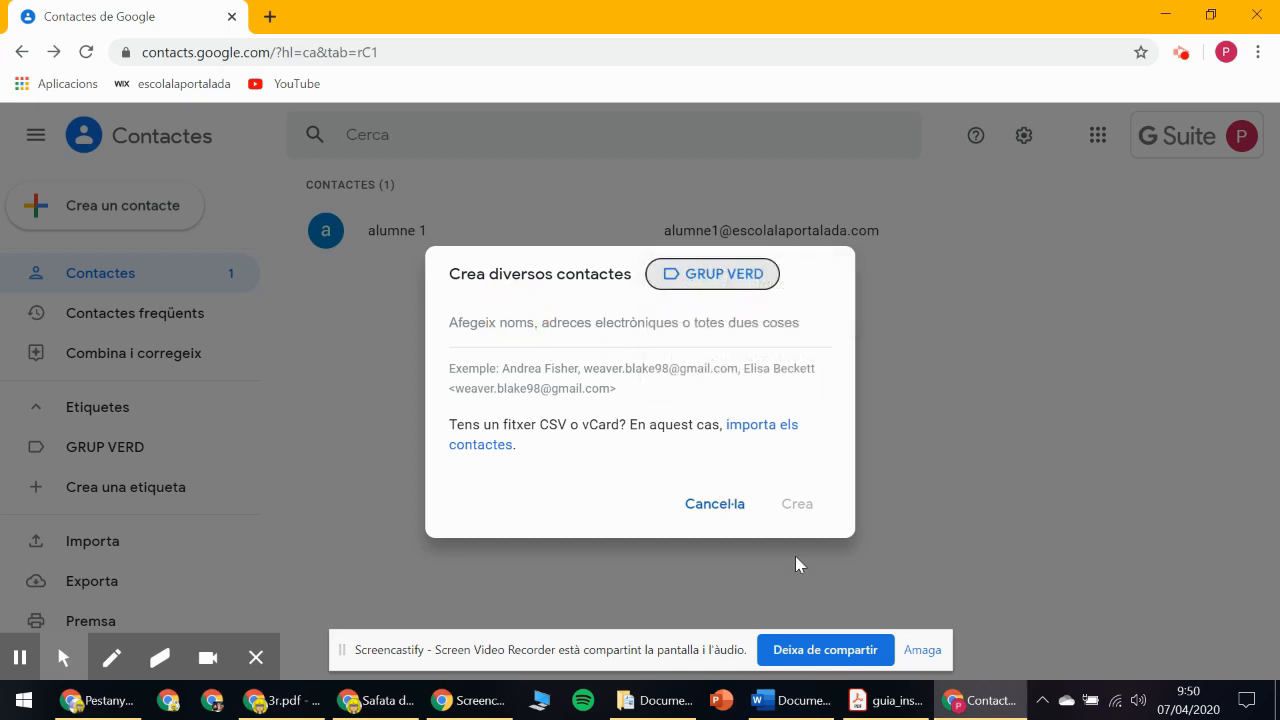
Copy the six student e-mail addresses from the Word document.
left_click(790, 700)
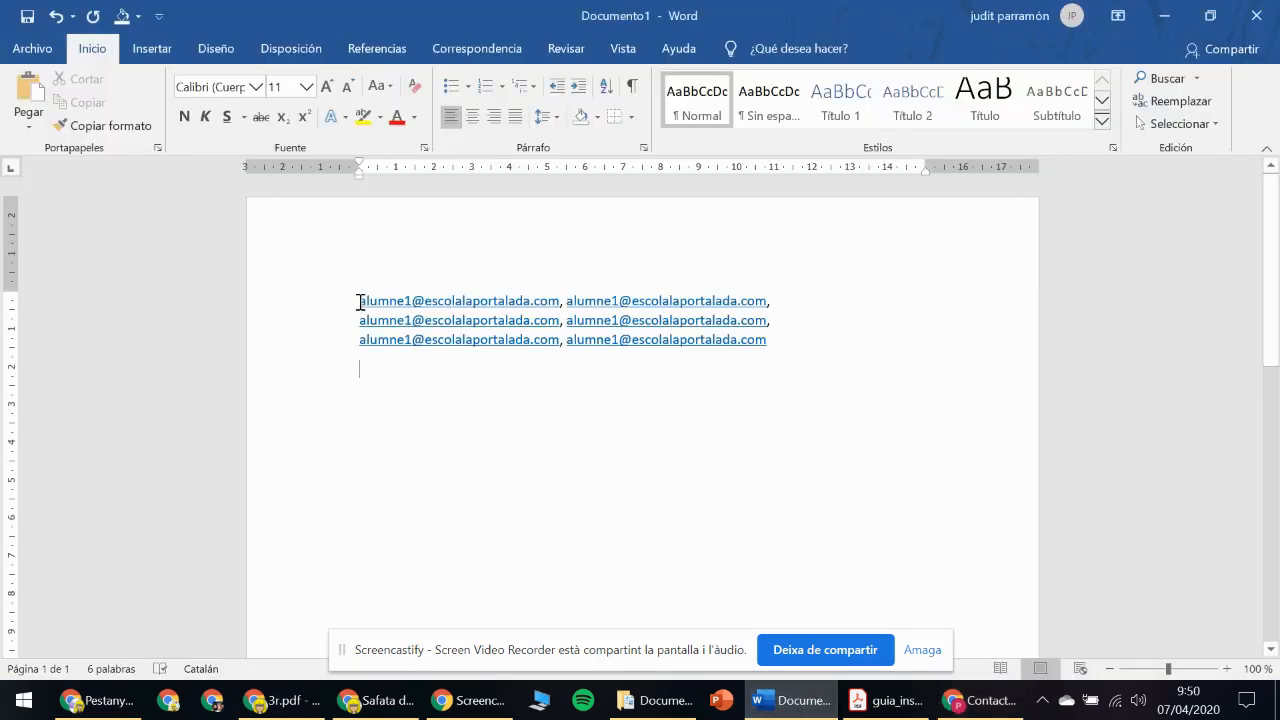
left_click_drag(368, 301, 730, 330)
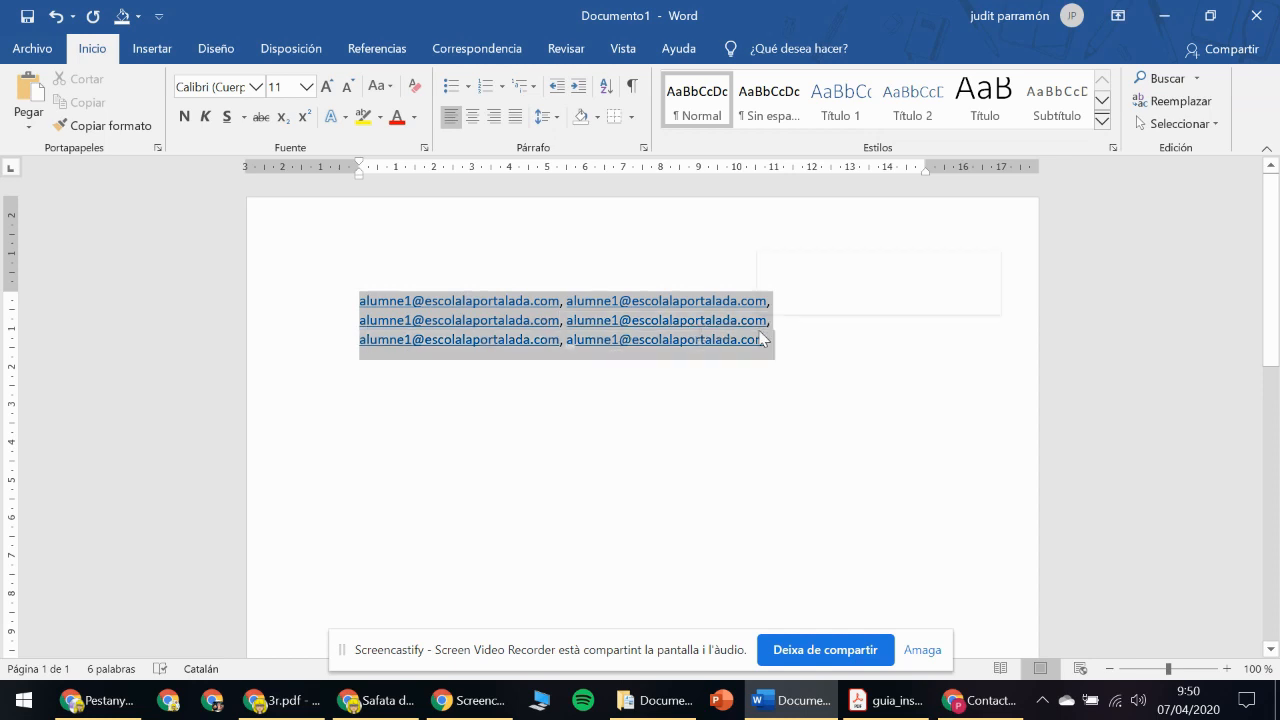
right_click(650, 318)
left_click(690, 353)
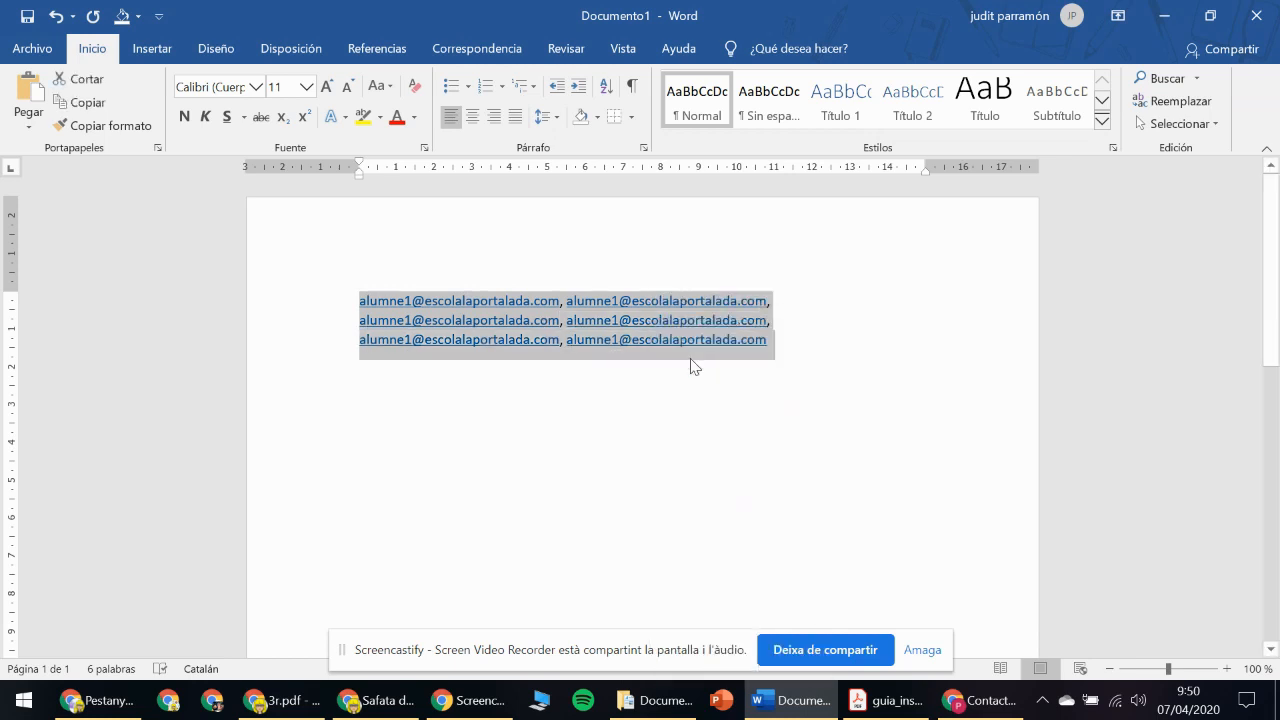
left_click(983, 701)
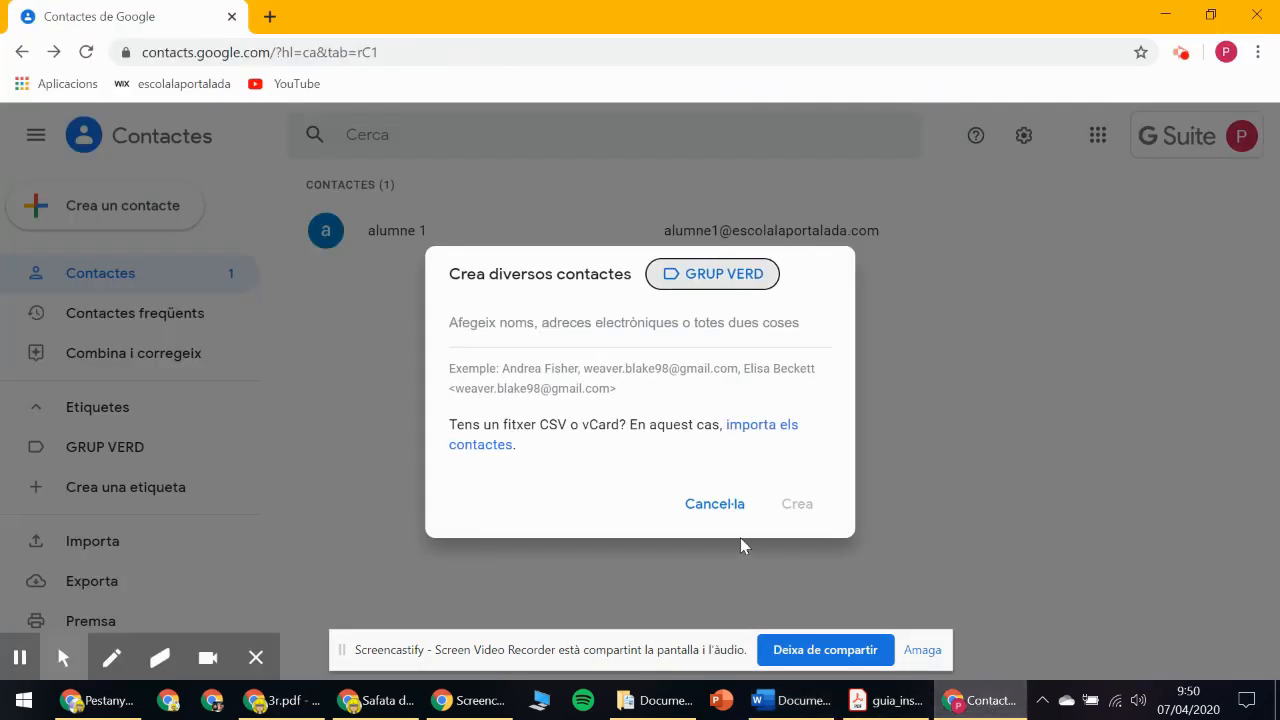
Paste the six copied addresses and create them as GRUP VERD contacts.
left_click(538, 336)
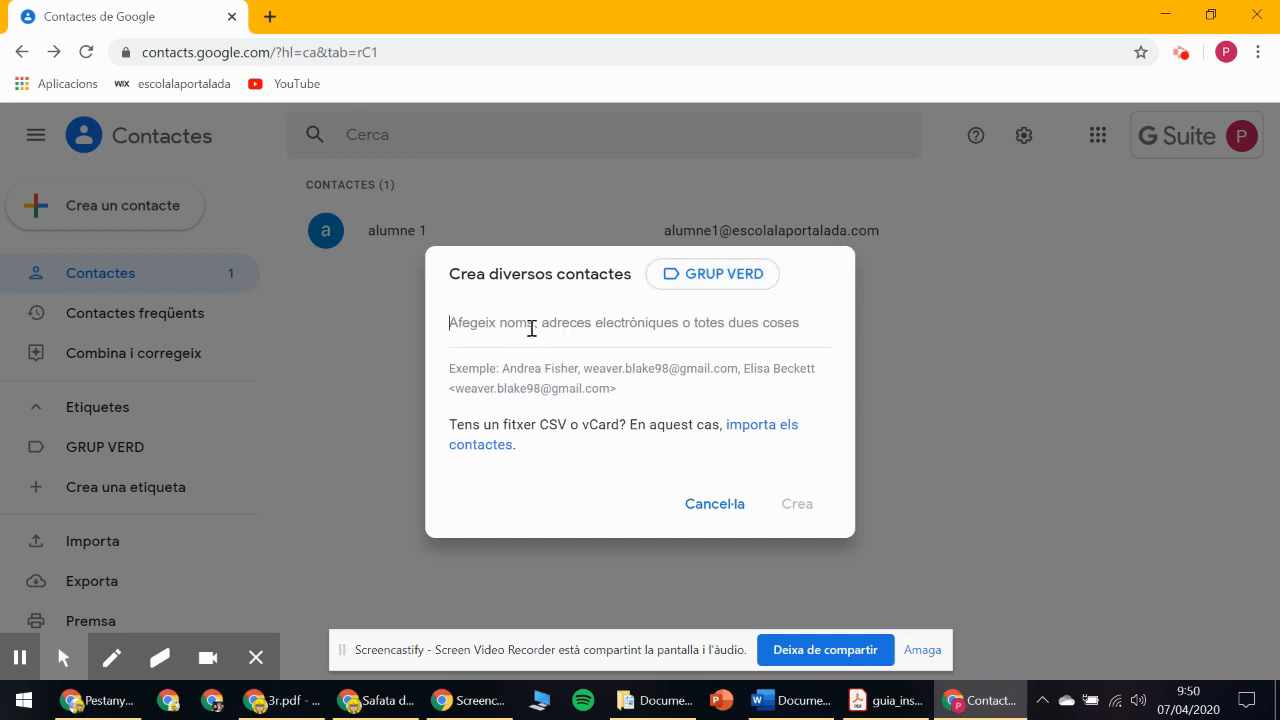
right_click(533, 328)
left_click(600, 486)
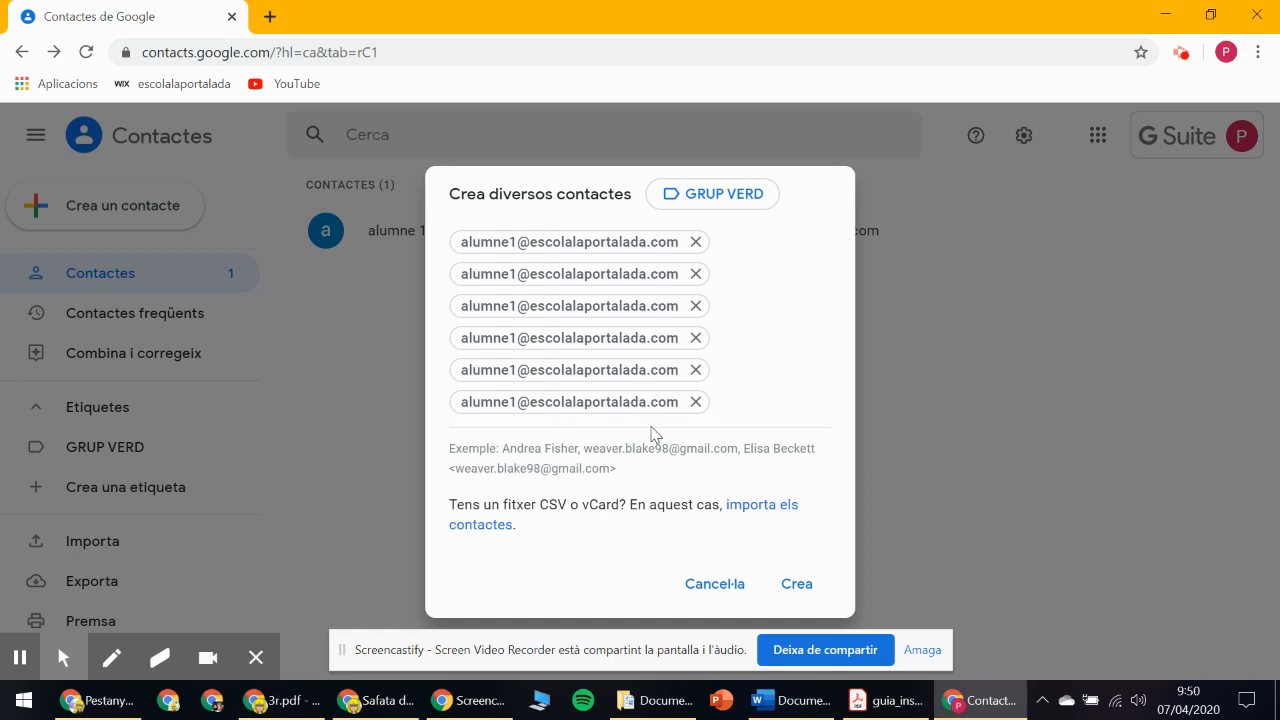
left_click(797, 584)
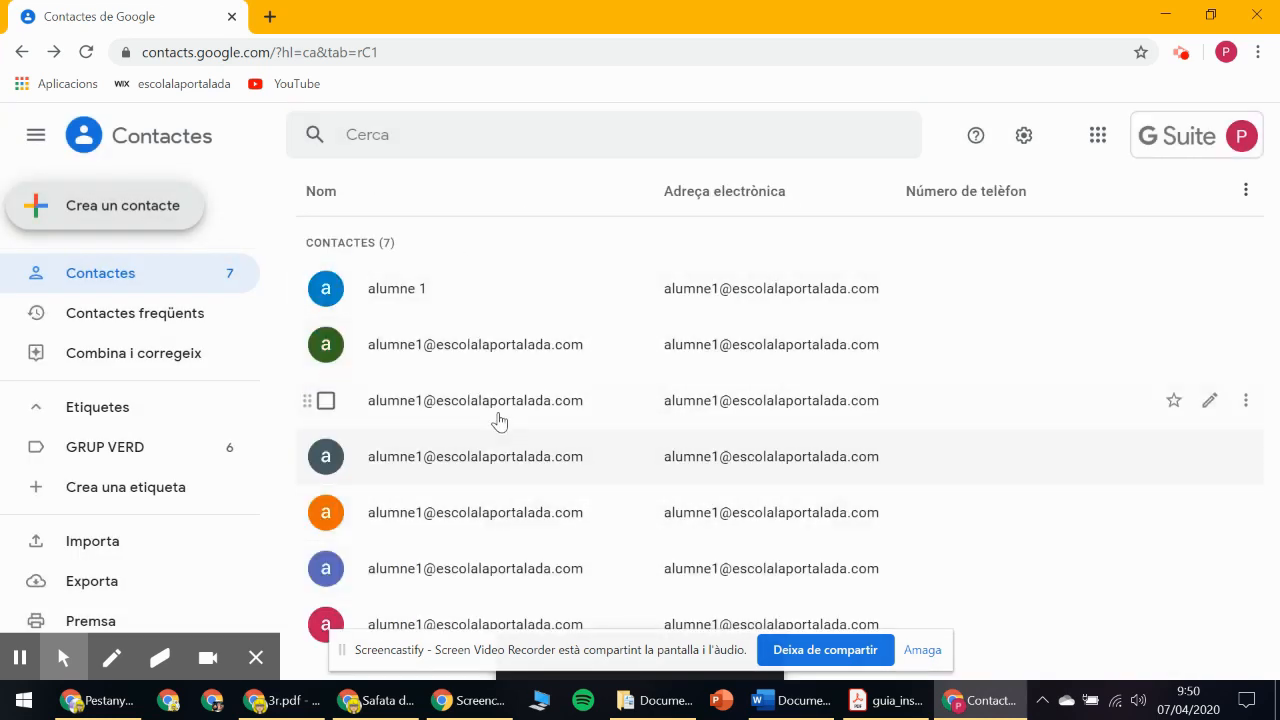
Show the GRUP VERD contacts and open Google Calendar in a new tab.
left_click(100, 449)
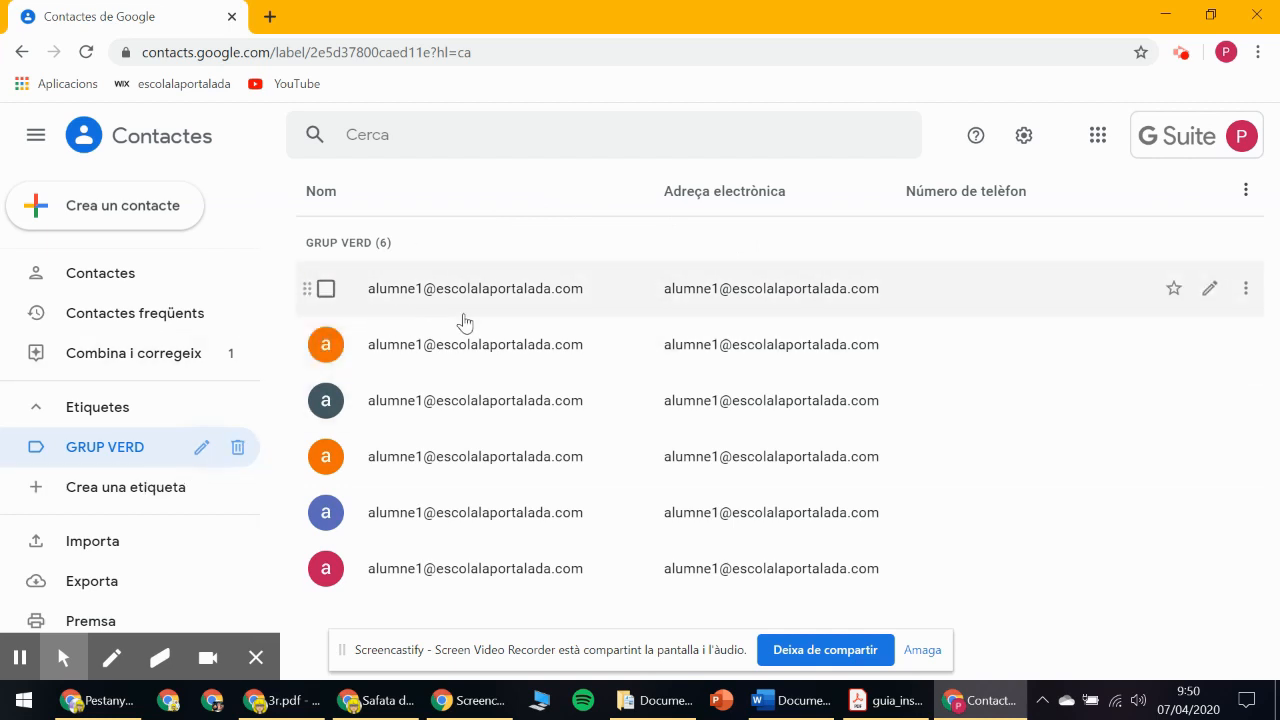
left_click(1099, 141)
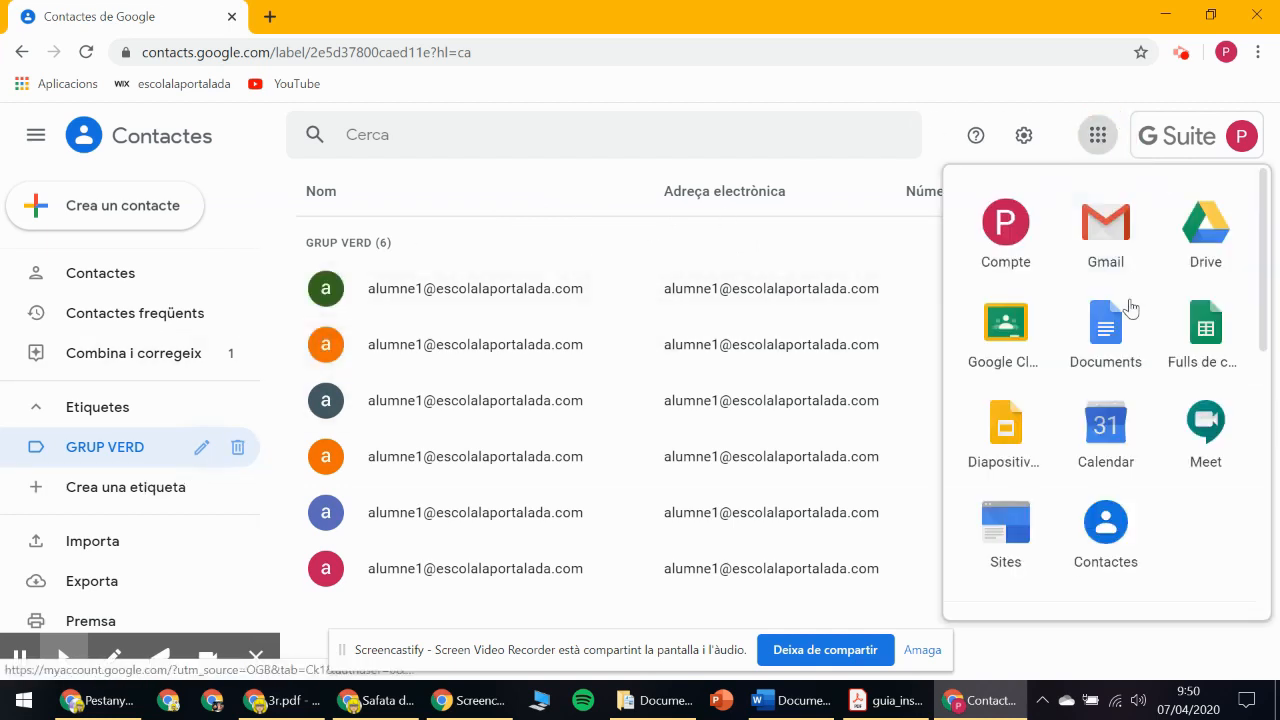
left_click(1100, 455)
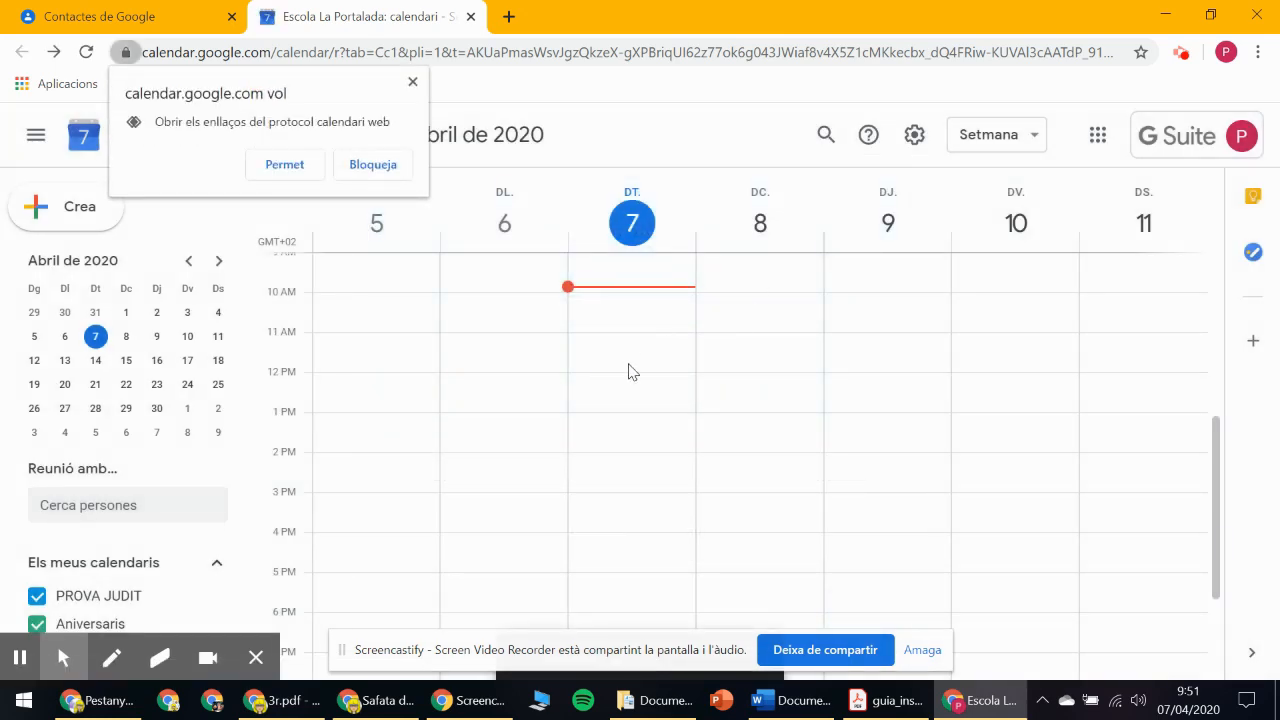
Block the calendar link-handler prompt and start the event 'Reunió alumnes' on 7 April 2020.
double_click(727, 319)
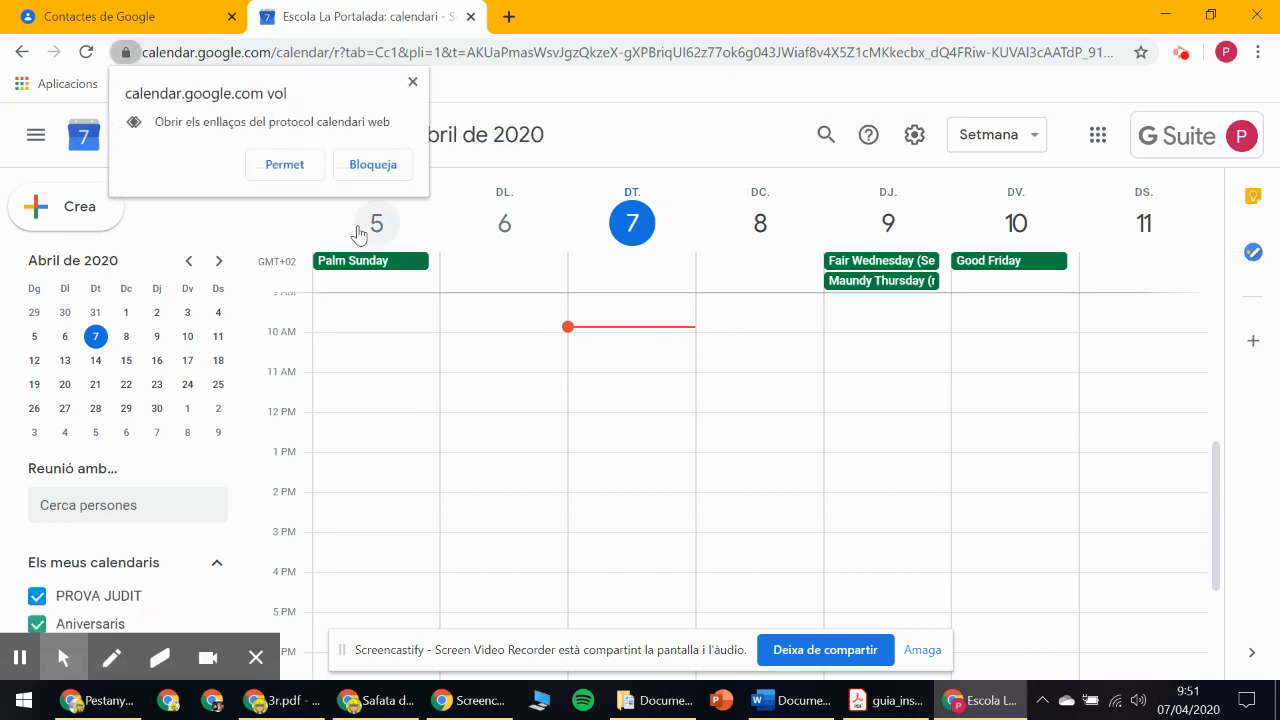
left_click(356, 164)
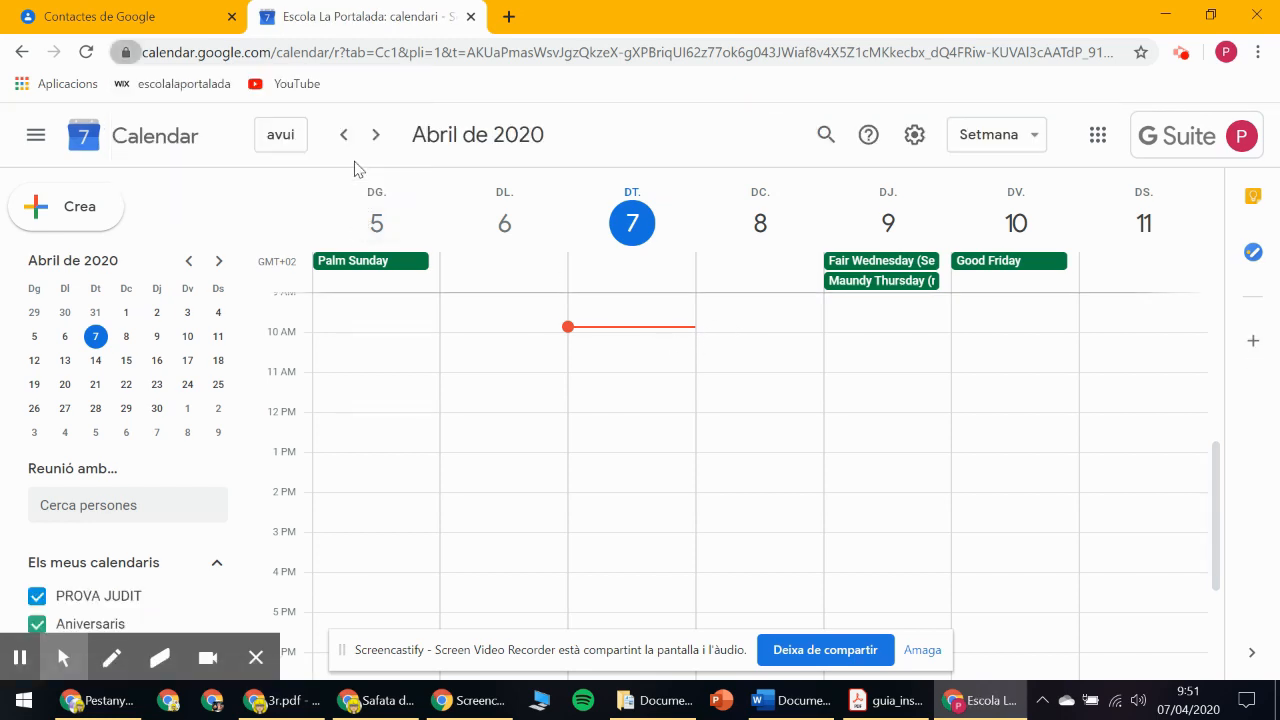
double_click(621, 437)
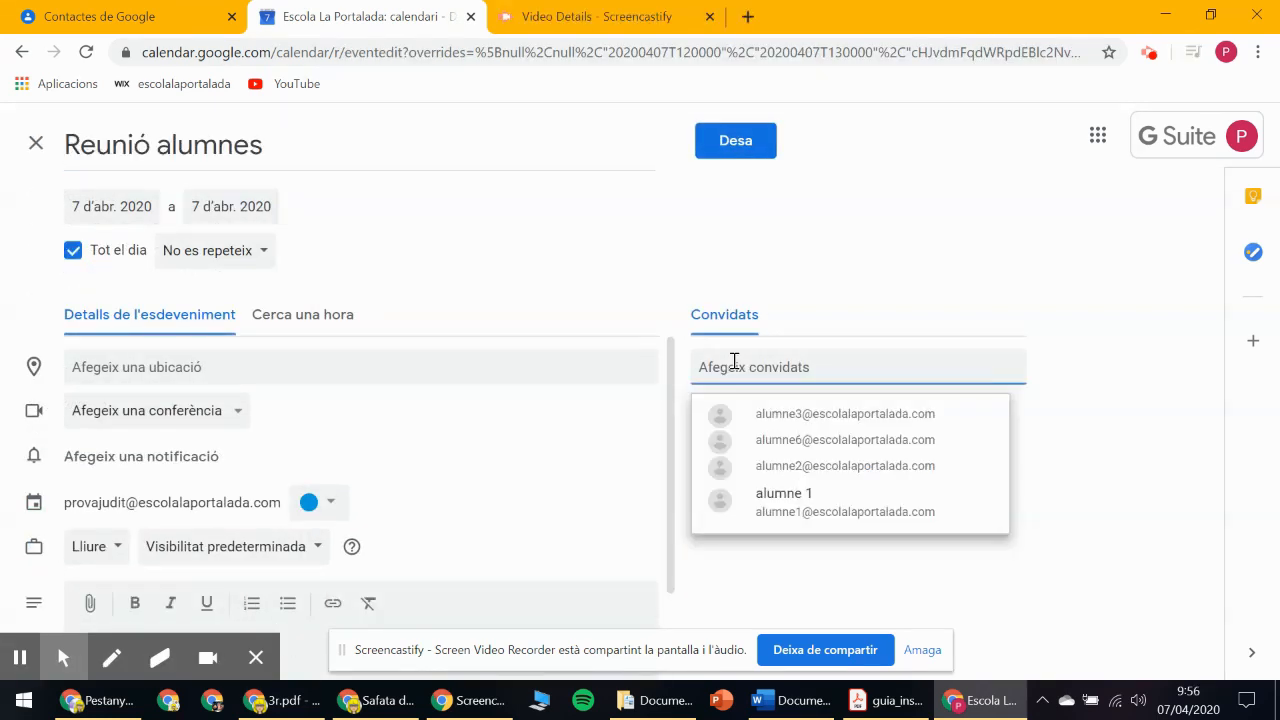
Check the GRUP VERD contacts, then add a Hangouts Meet conference to the event.
left_click(674, 325)
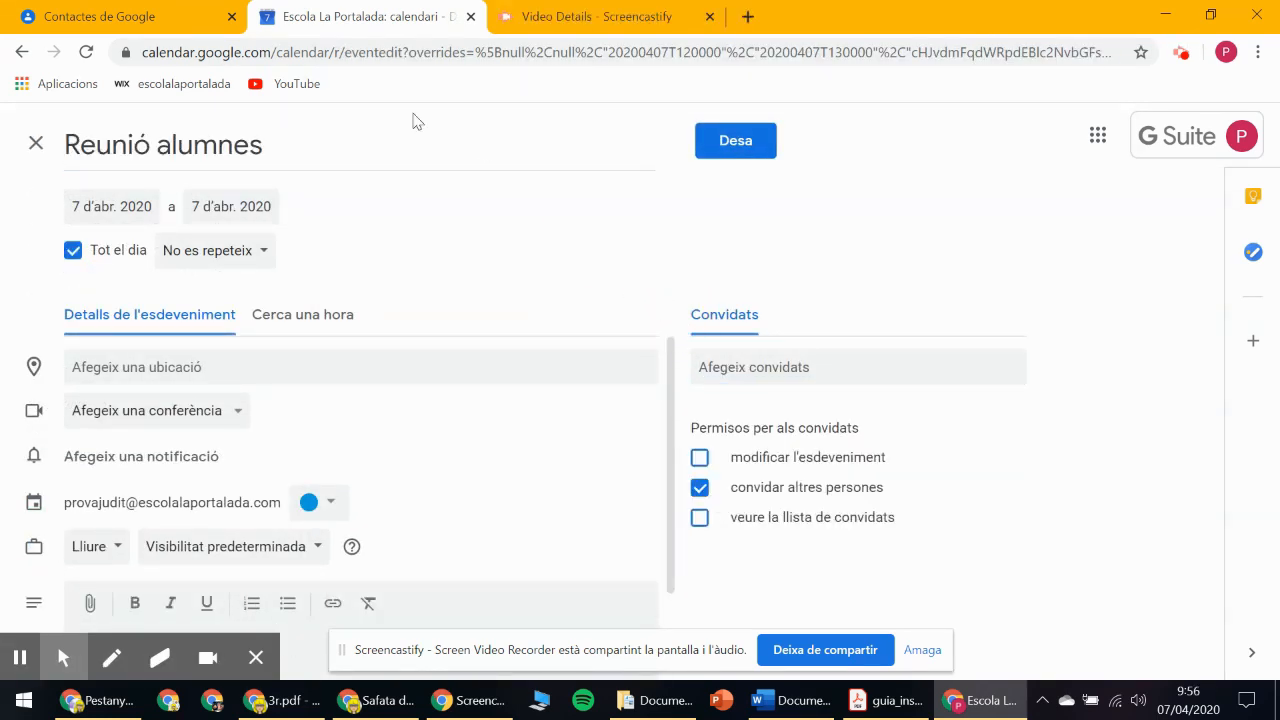
left_click(150, 16)
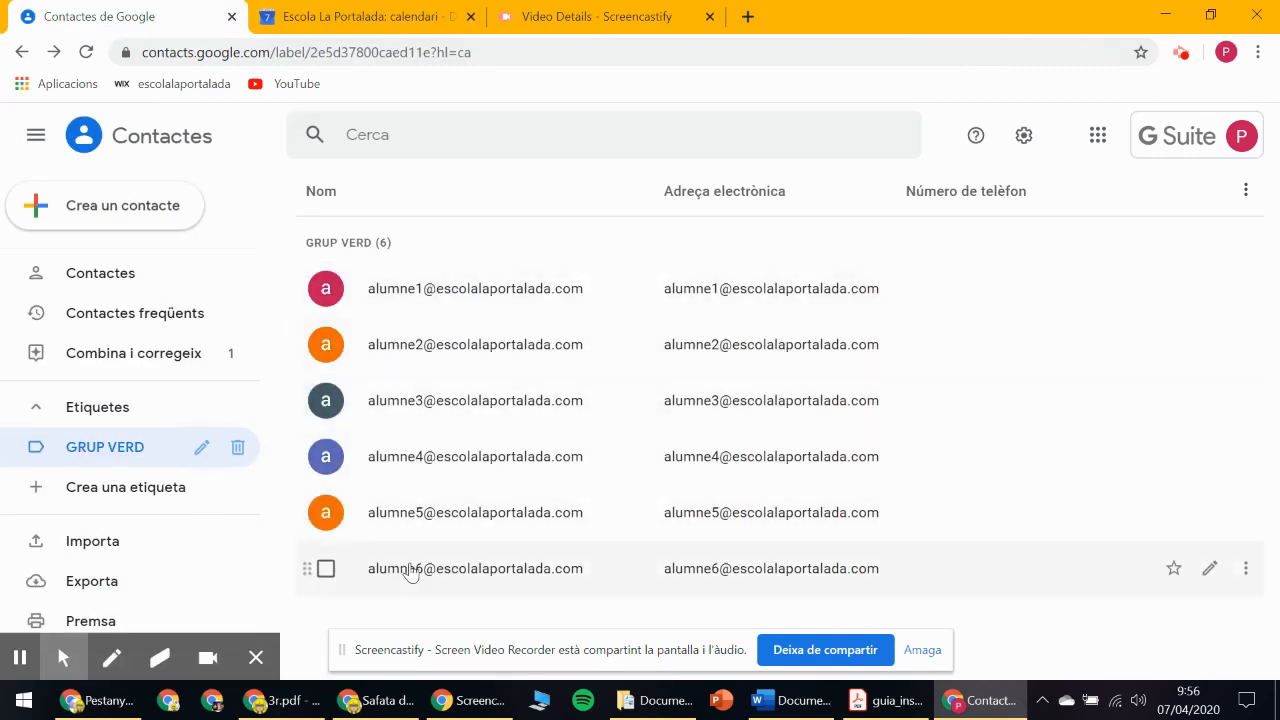
left_click(373, 16)
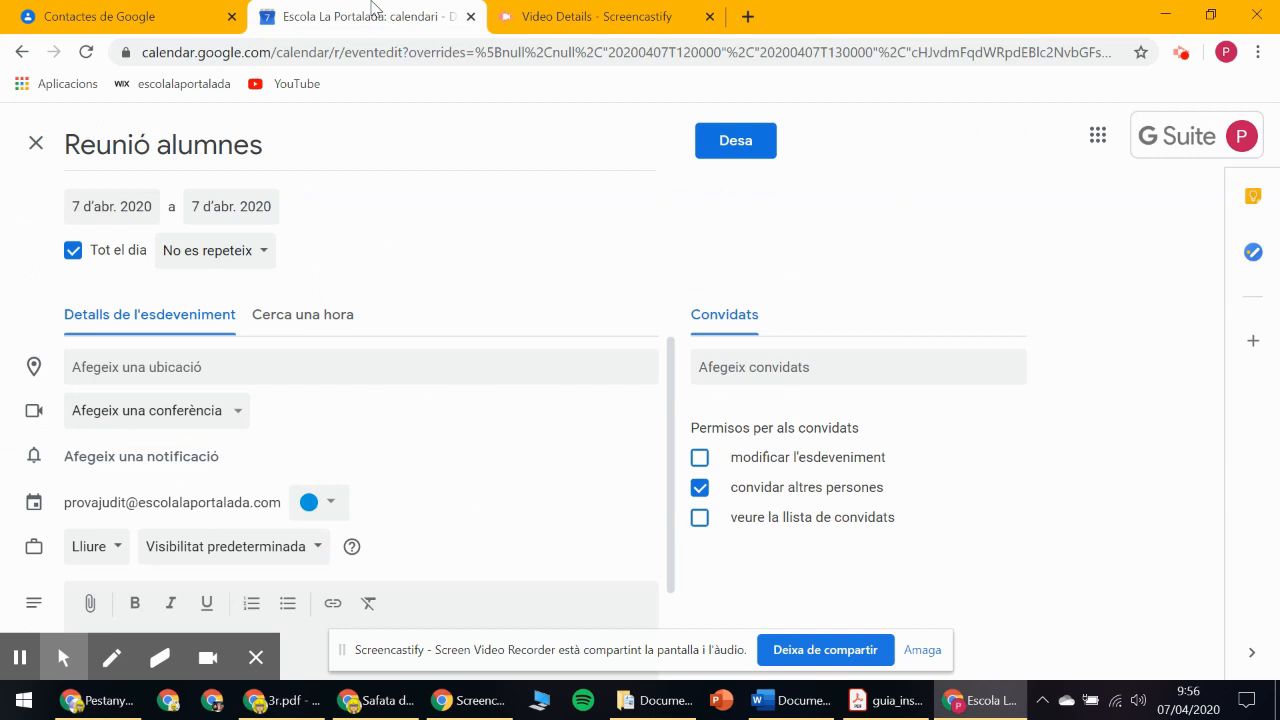
left_click(128, 418)
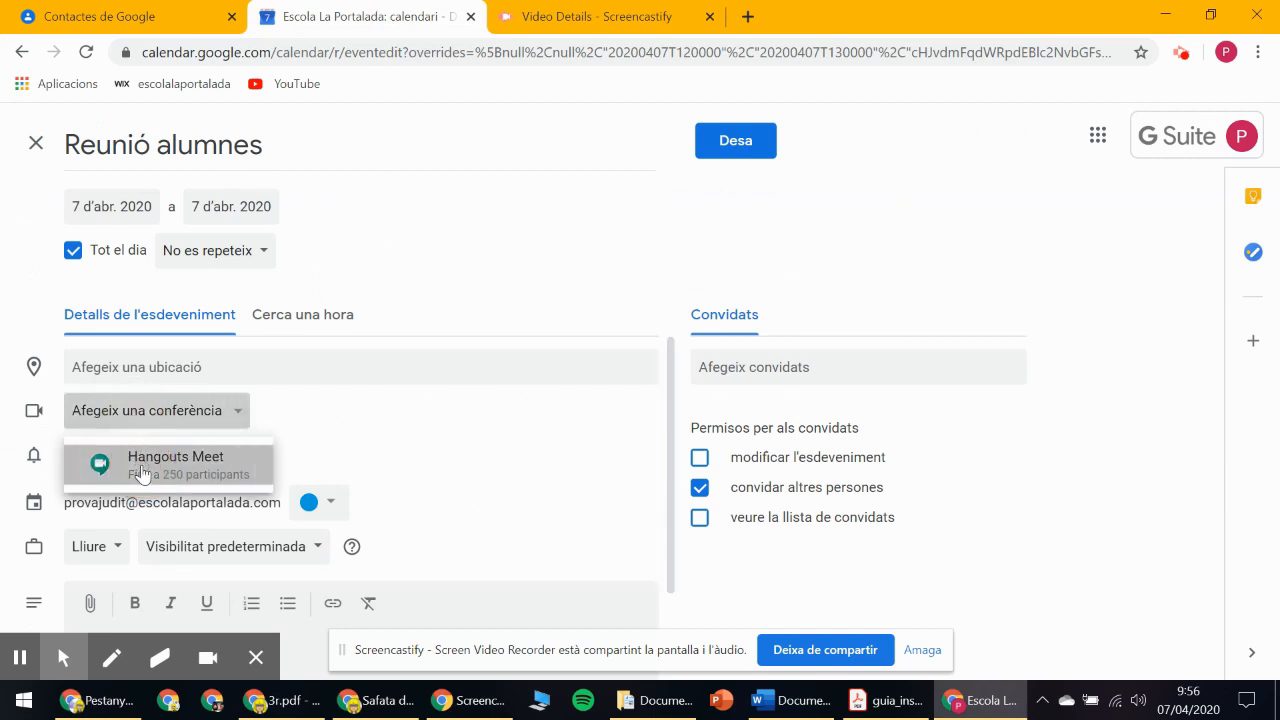
left_click(132, 465)
Invite everyone in the GRUP VERD label as event guests.
left_click(800, 367)
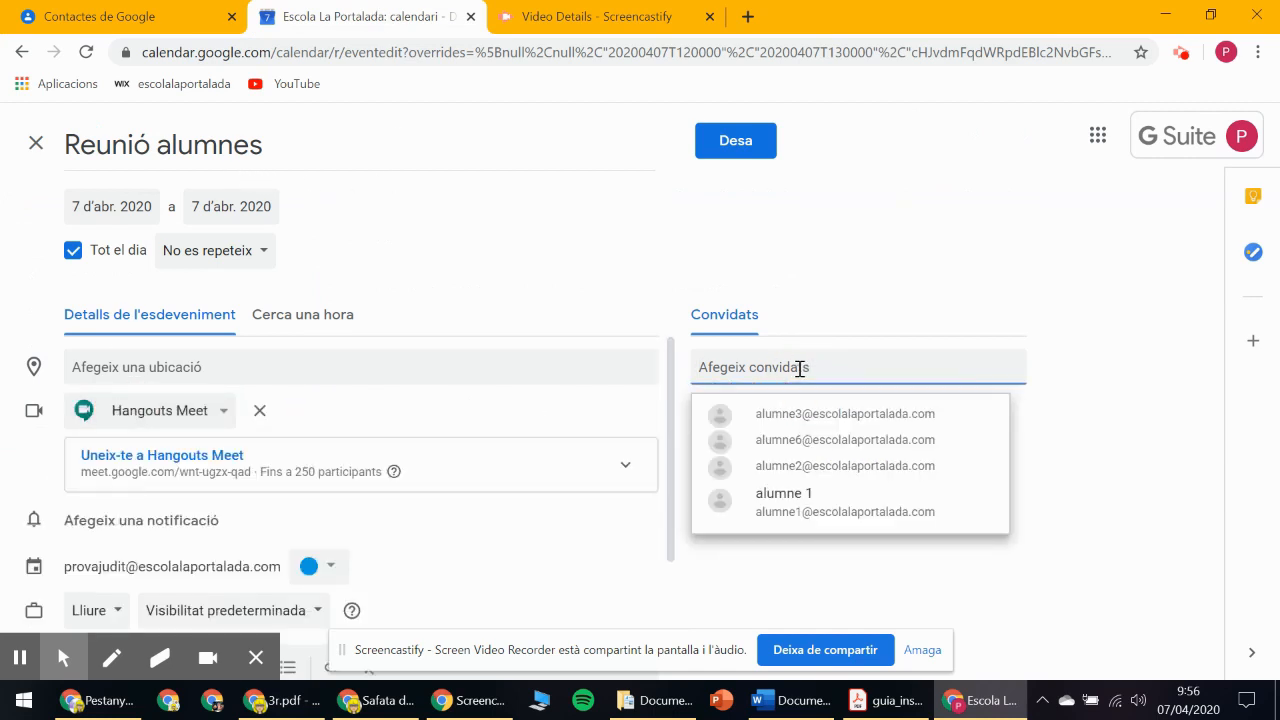
type("gr")
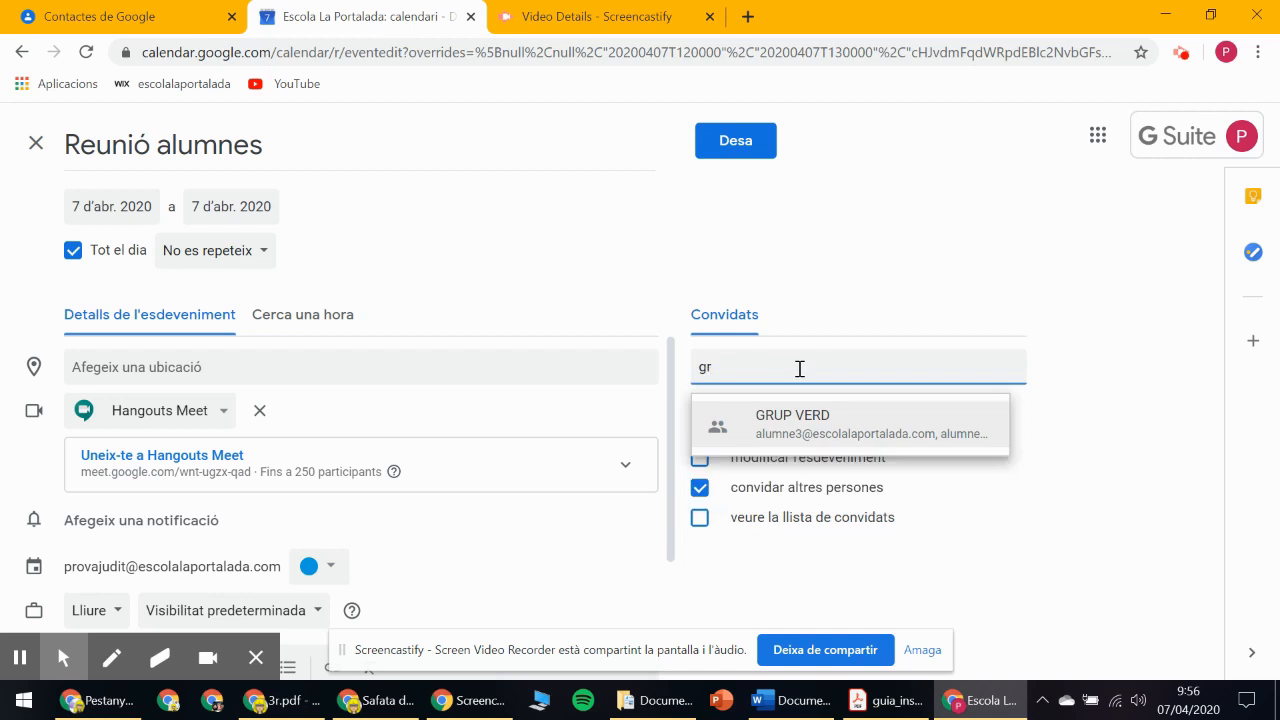
left_click(836, 426)
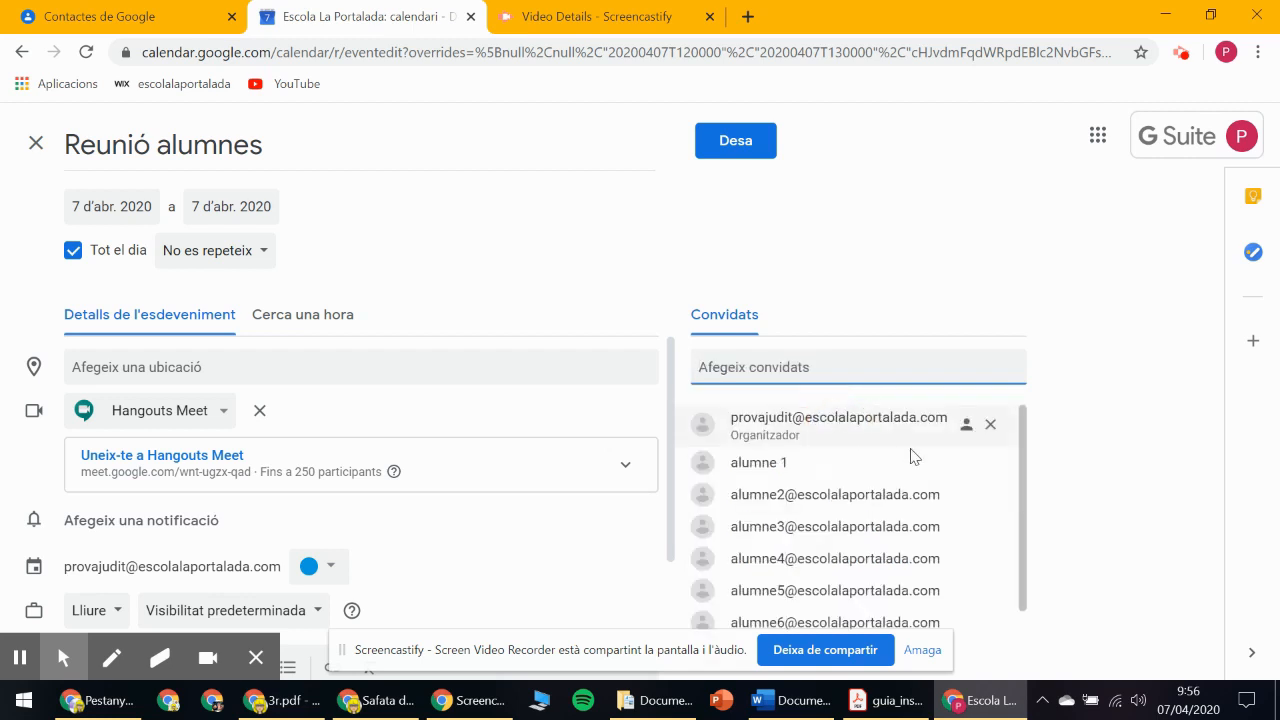
left_click(1026, 425)
Remove the organiser and all six students from the event's guest list.
left_click_drag(1030, 430, 1013, 456)
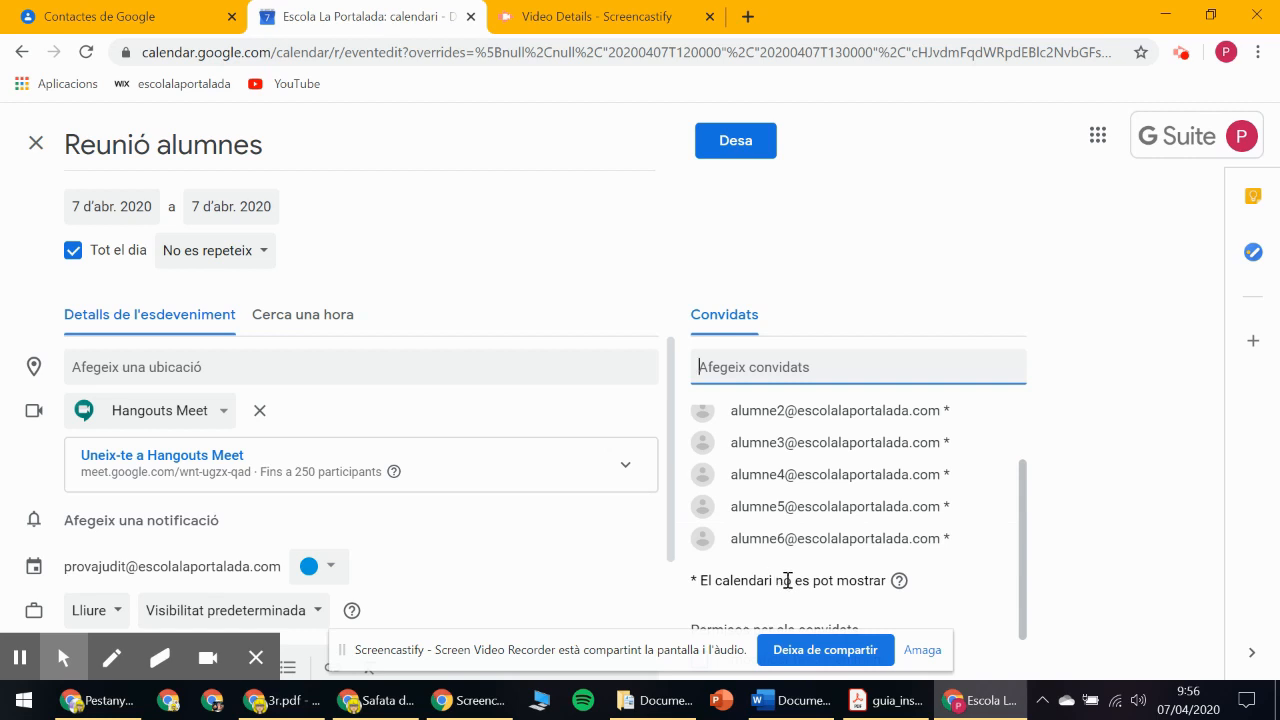
left_click_drag(1023, 563, 1034, 597)
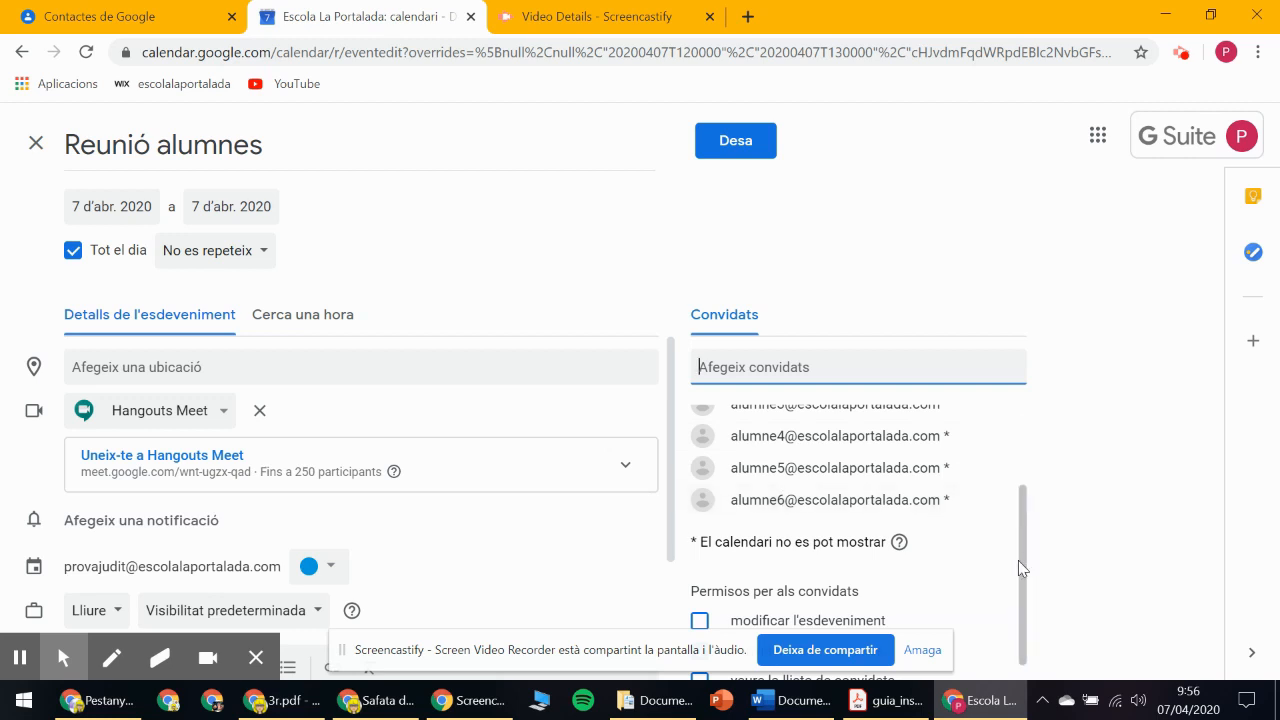
left_click_drag(1024, 562, 1025, 545)
scroll(1025, 545, "up", 1)
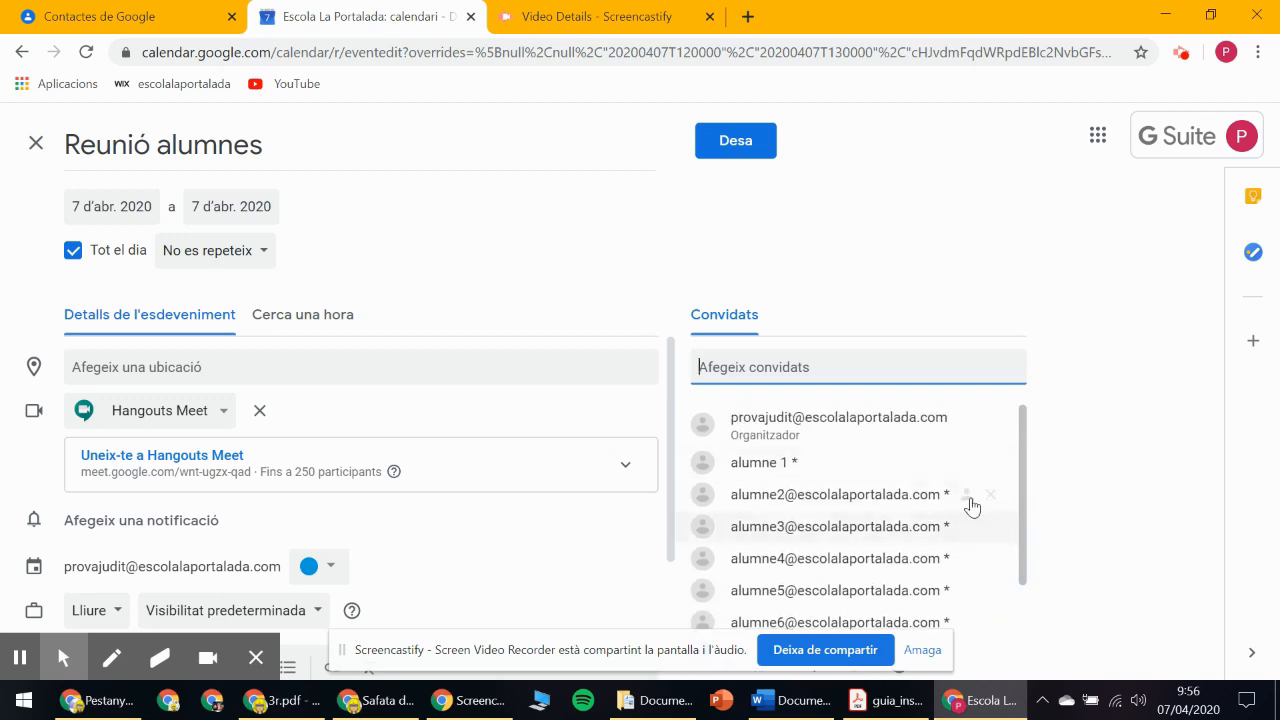
left_click_drag(1027, 439, 1025, 547)
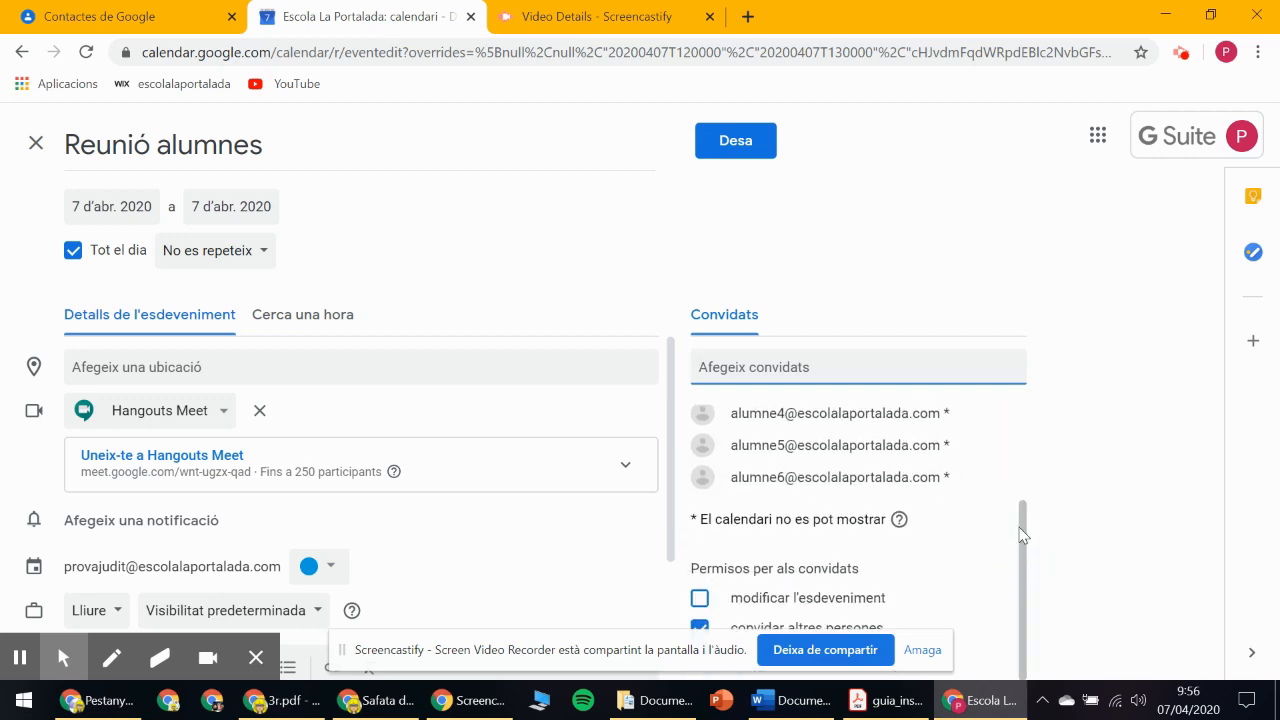
scroll(879, 420, "up", 3)
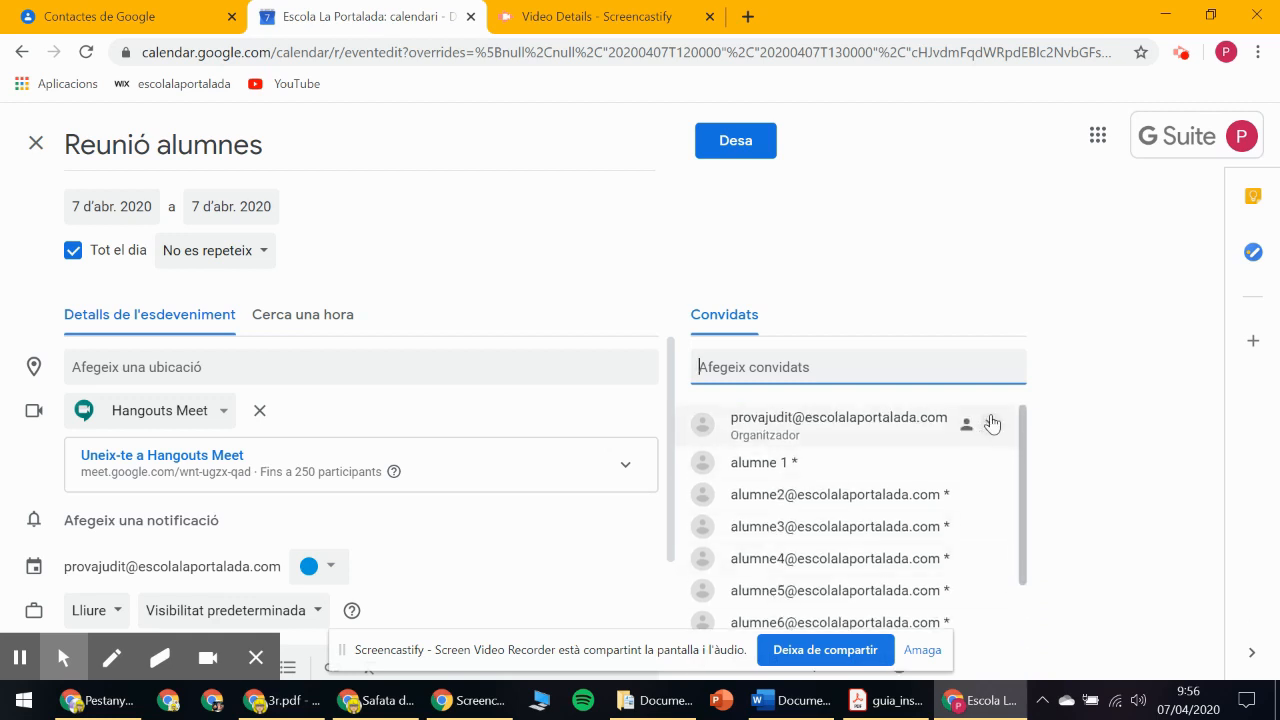
left_click(990, 420)
left_click(993, 421)
left_click(993, 421)
left_click(995, 421)
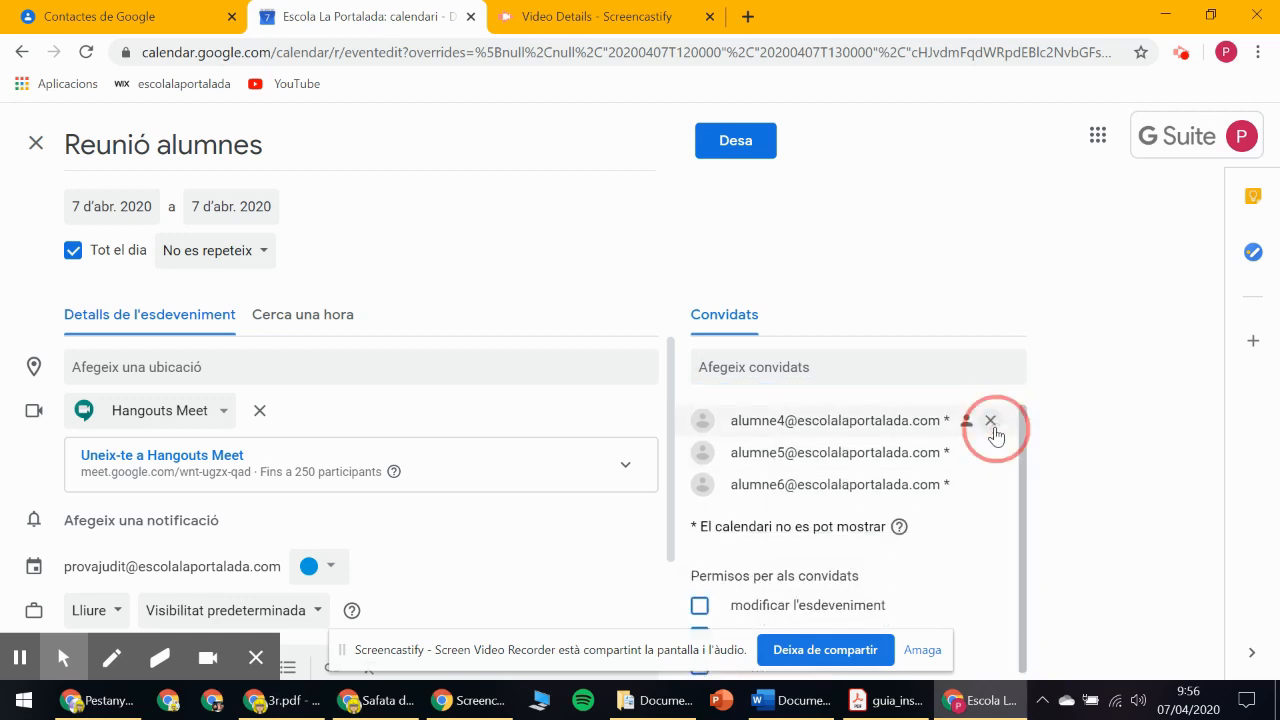
left_click(996, 421)
left_click(996, 421)
left_click(997, 421)
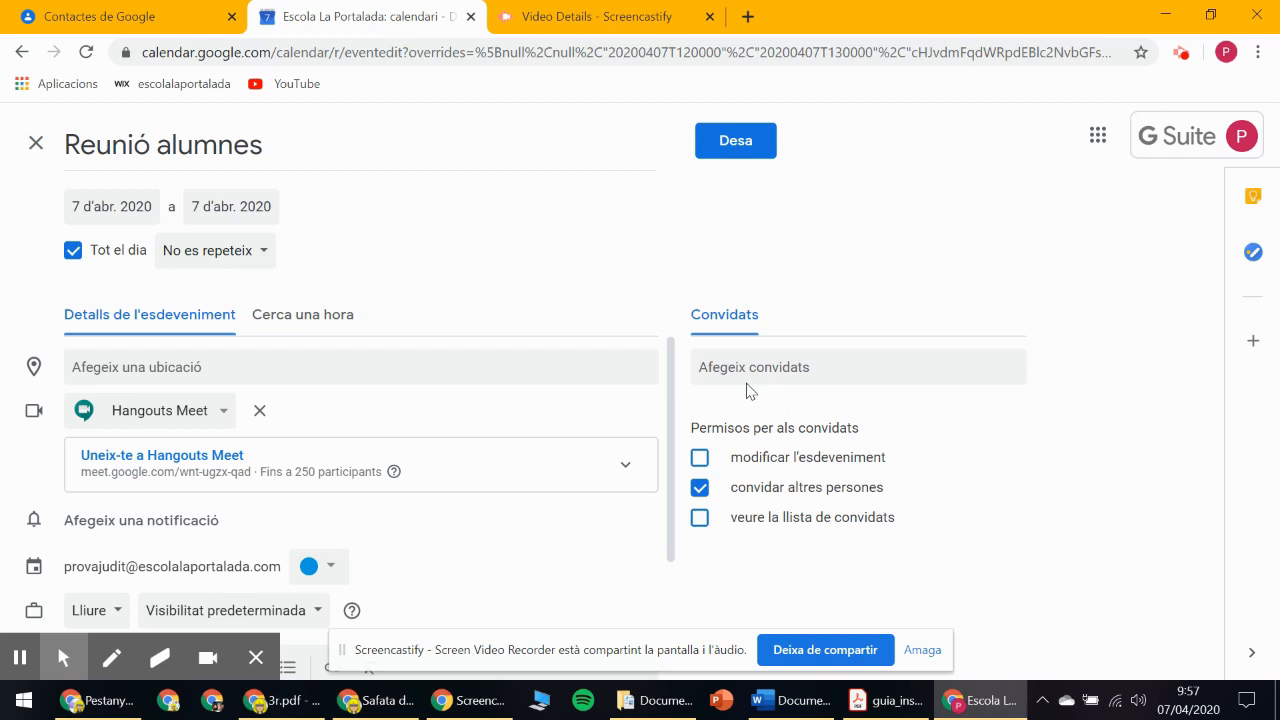
Copy the six student e-mail addresses from Word for the guests field.
left_click(790, 700)
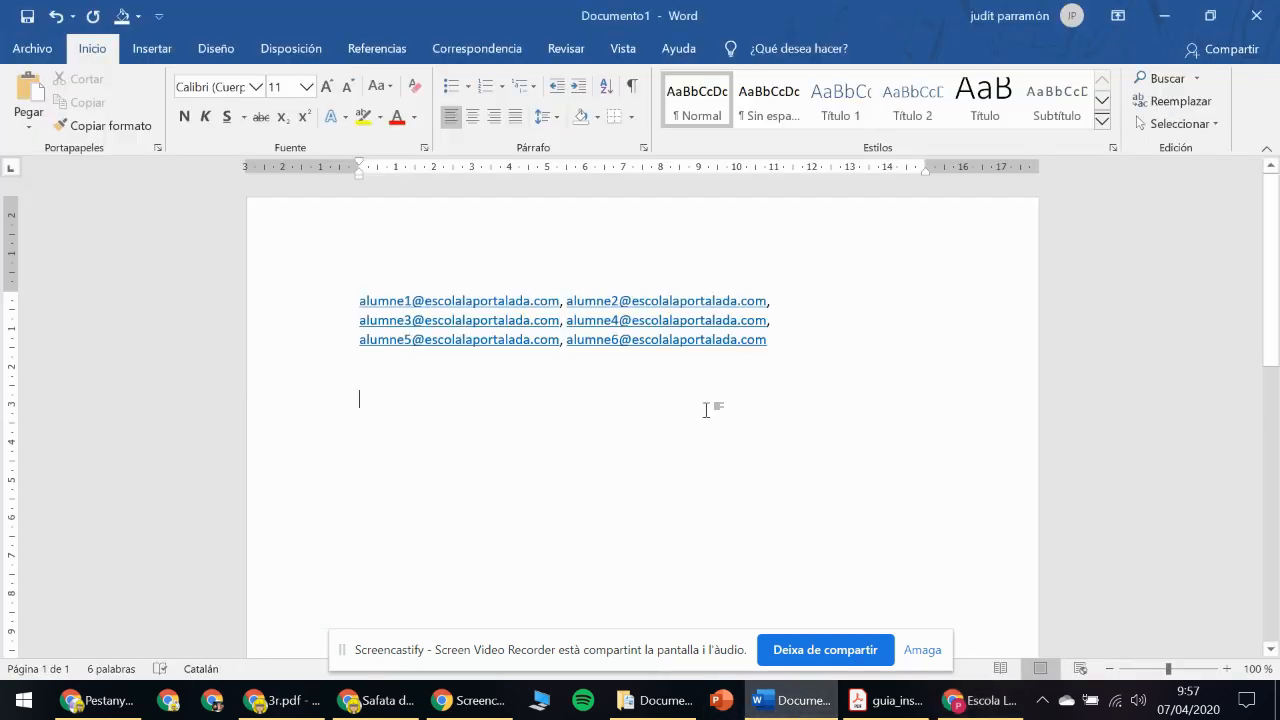
left_click_drag(352, 297, 786, 343)
right_click(620, 322)
left_click(665, 358)
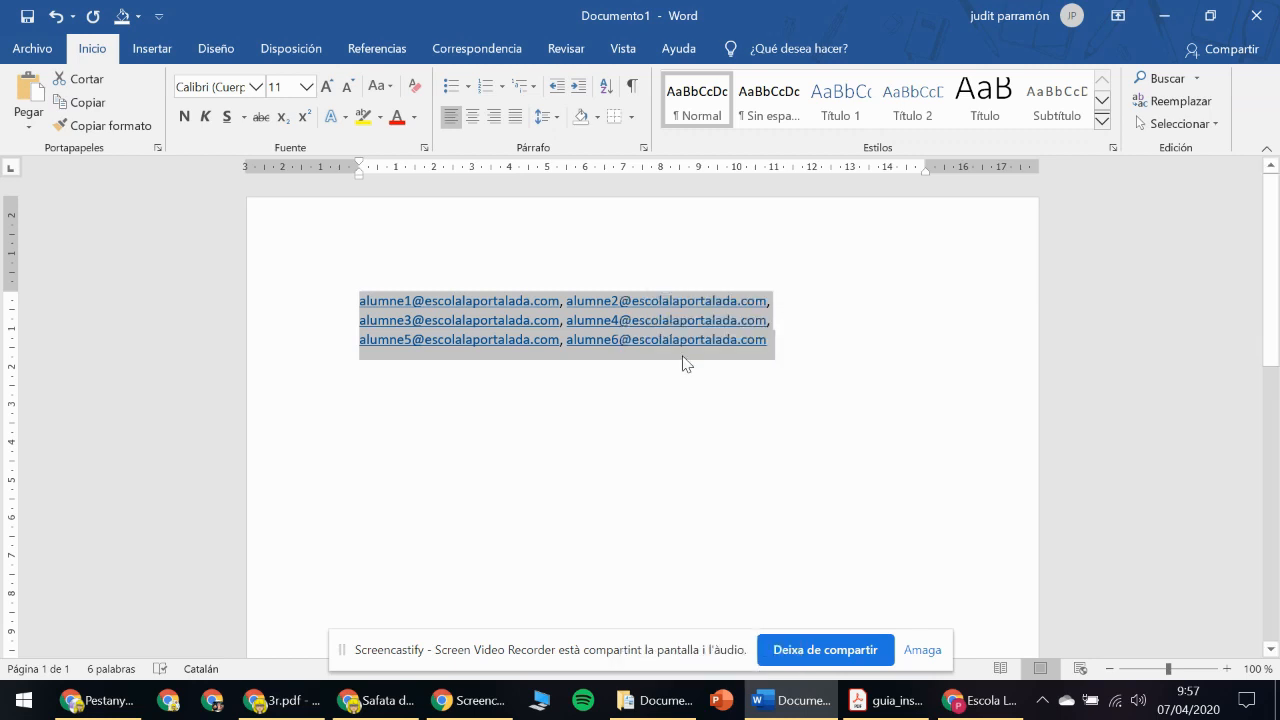
left_click(729, 366)
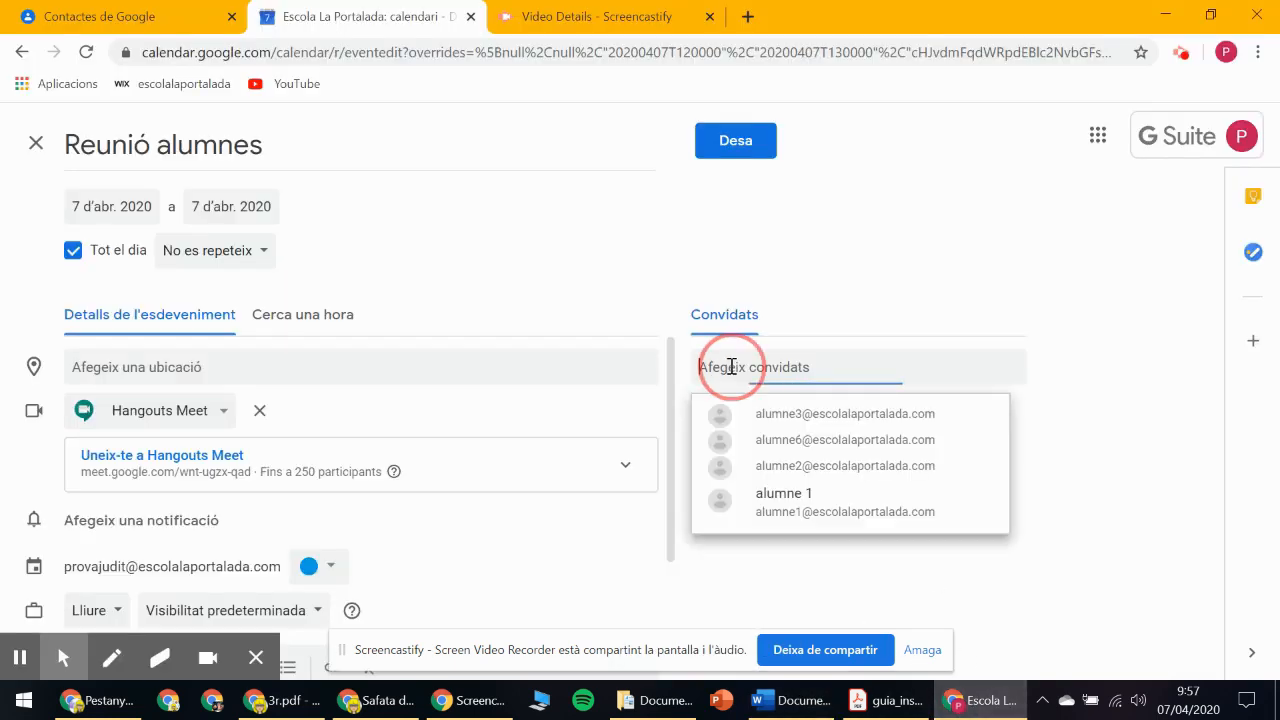
Paste the copied student addresses into the guests field to re-invite all six.
right_click(731, 366)
left_click(785, 208)
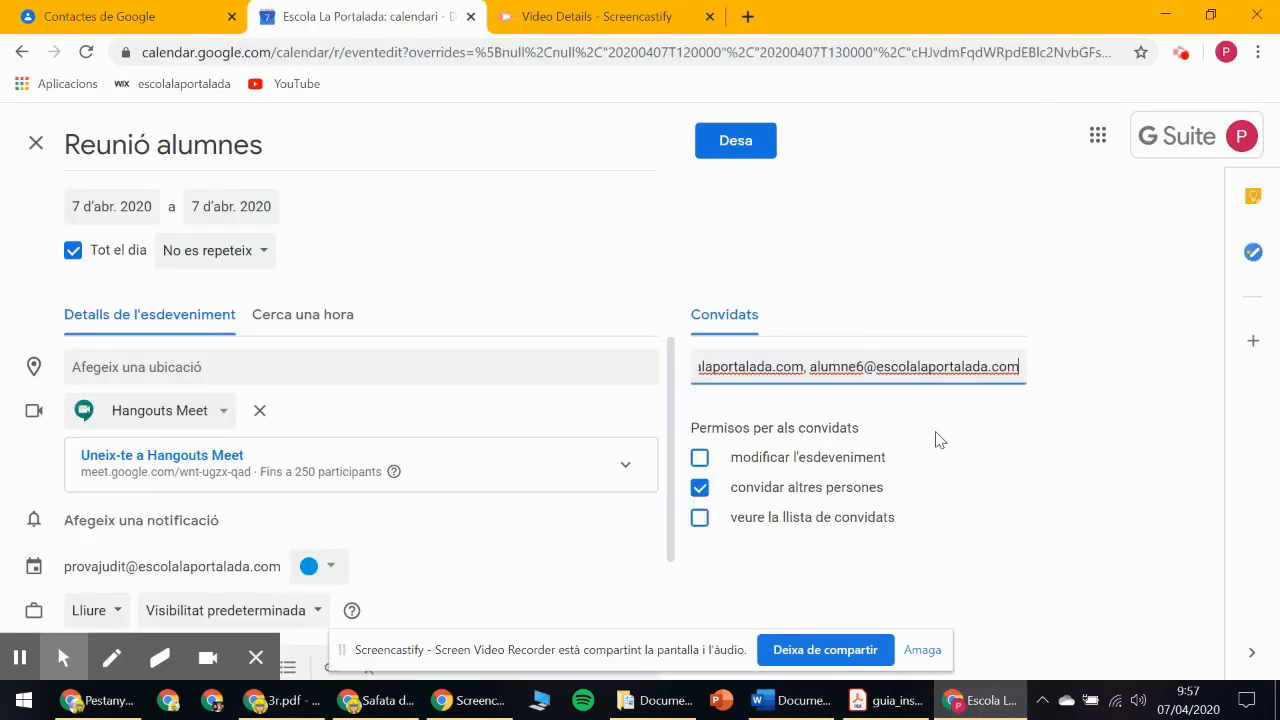
key("Return")
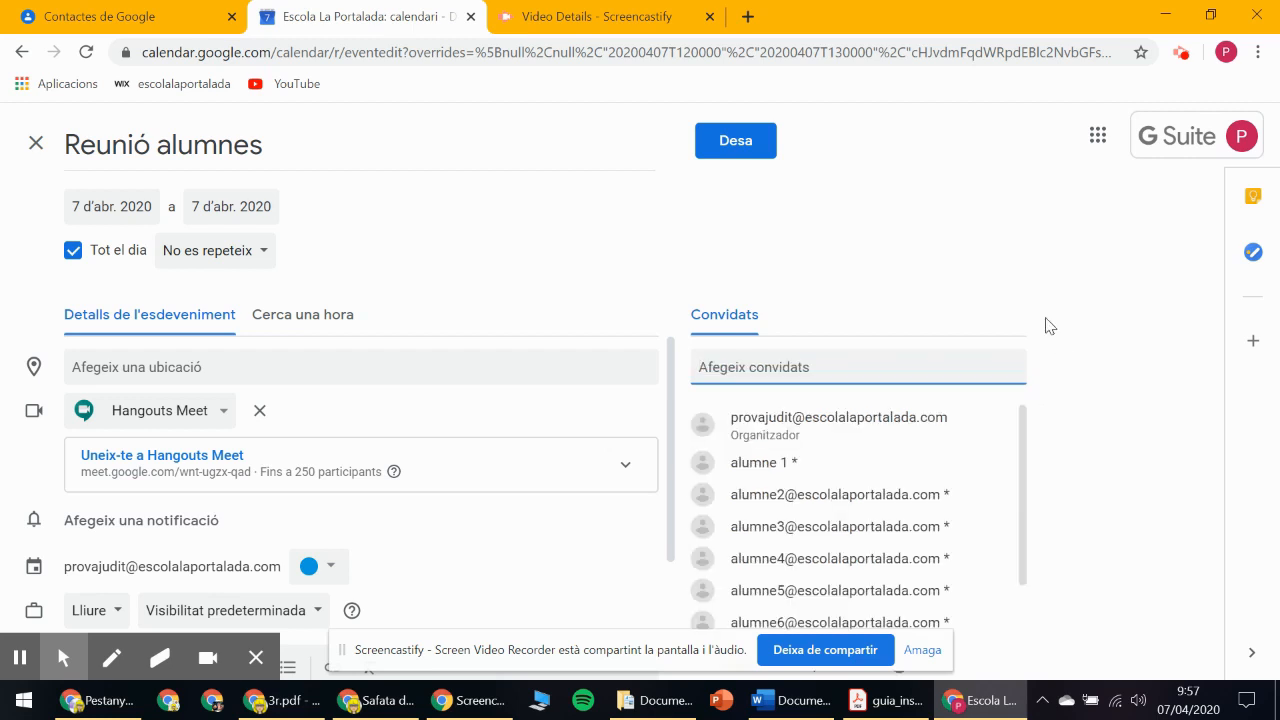
left_click_drag(1023, 412, 1029, 528)
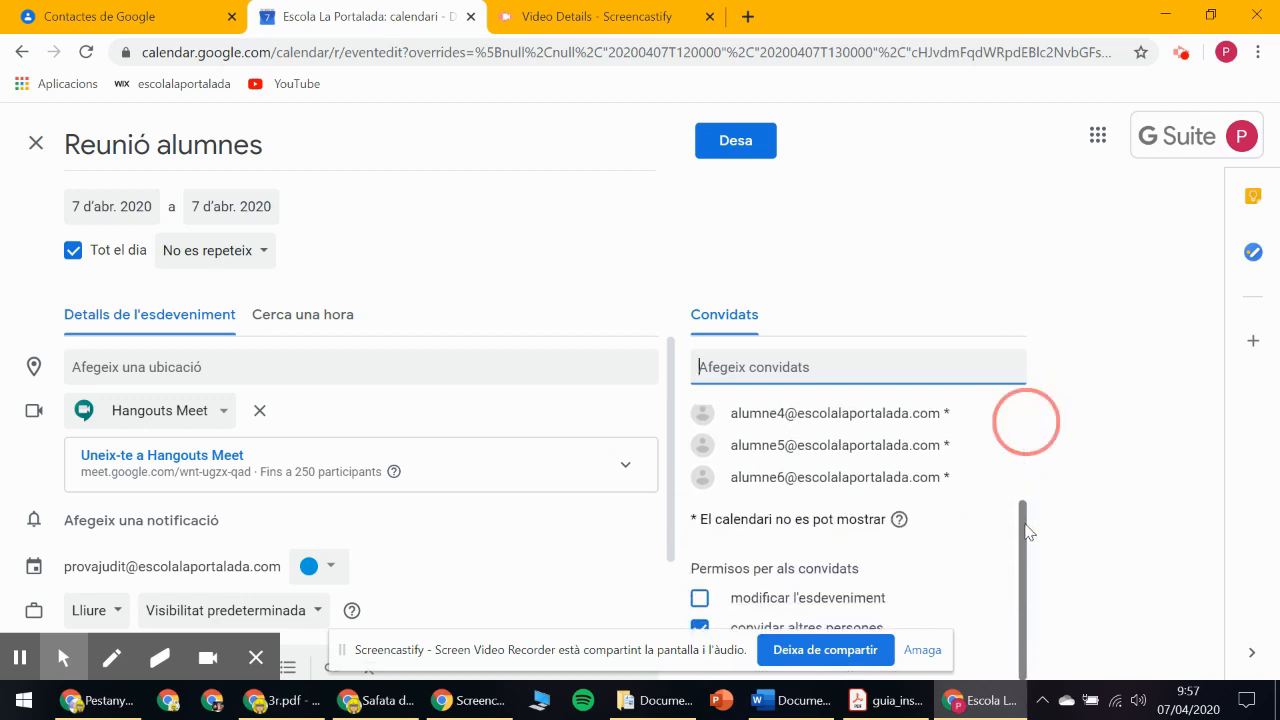